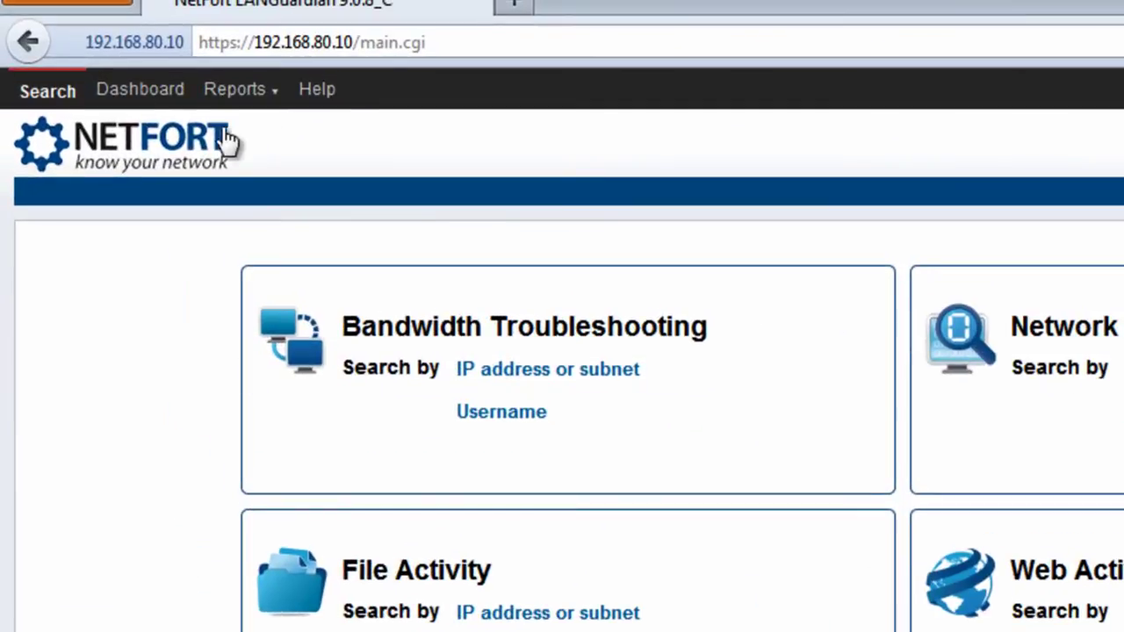
# In the administrator's Account settings, make Dashboard the starting page instead of Search
pyautogui.click(237, 95)
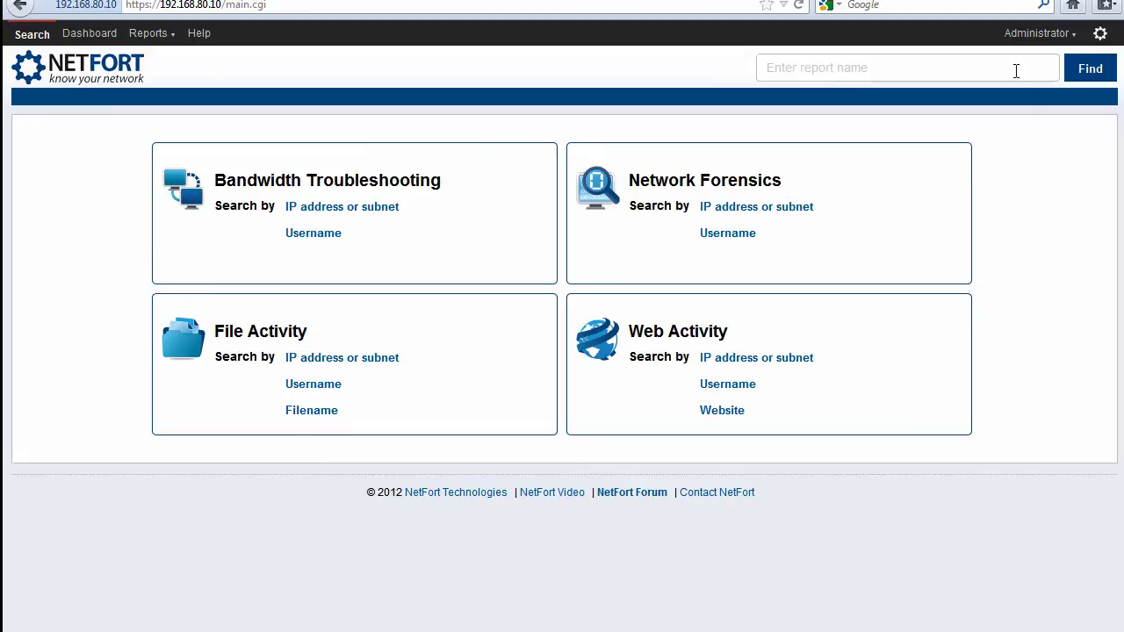
pyautogui.click(1065, 41)
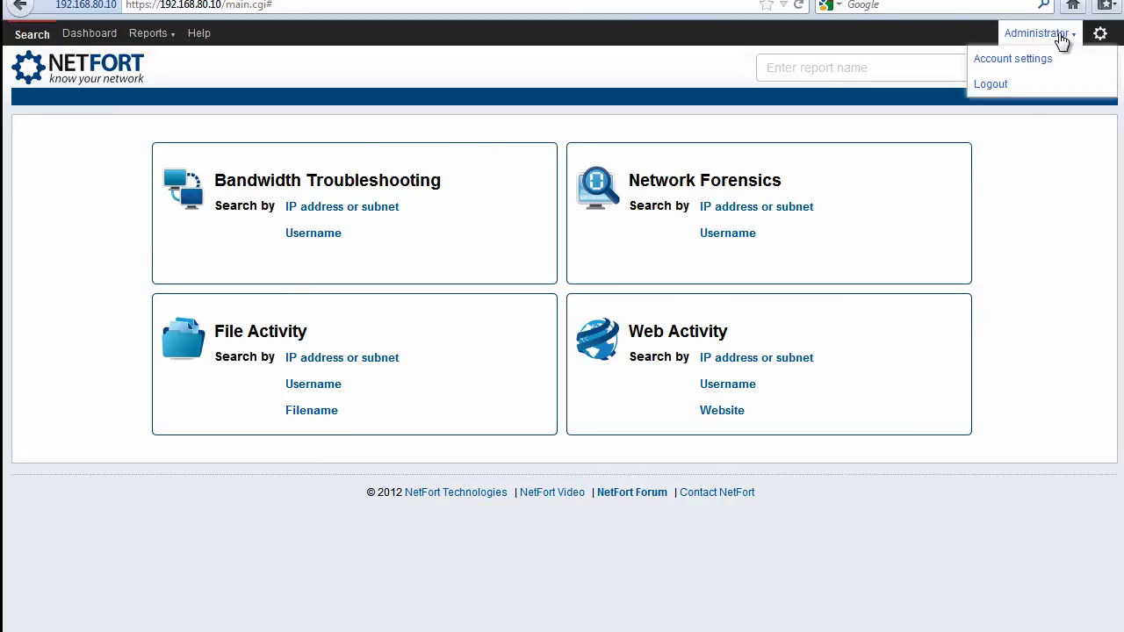
pyautogui.click(1010, 57)
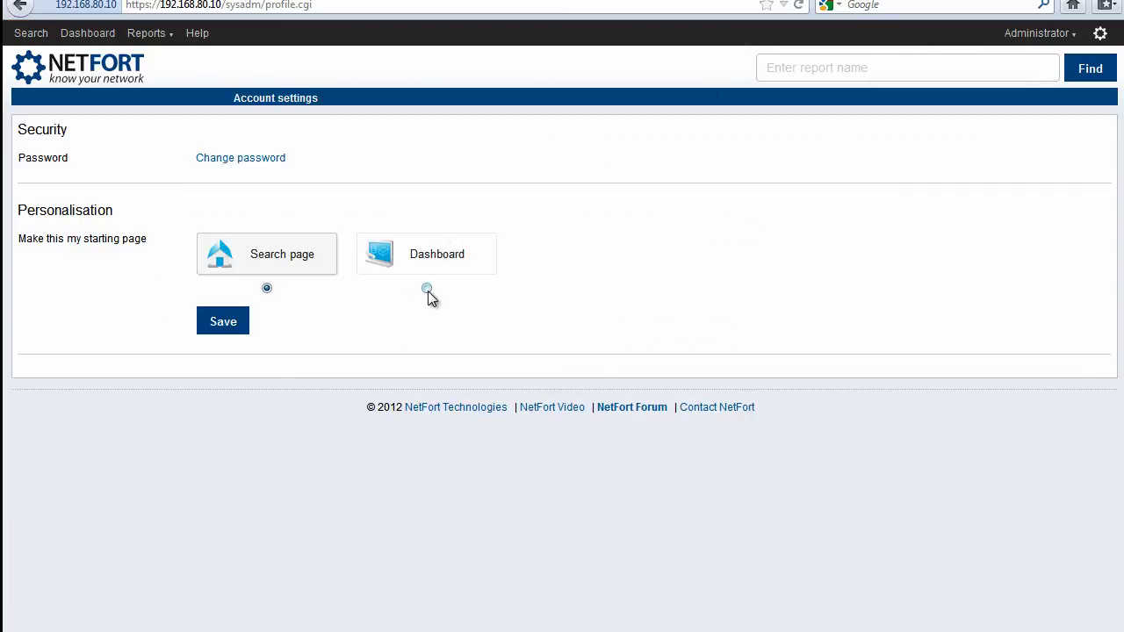
pyautogui.click(427, 289)
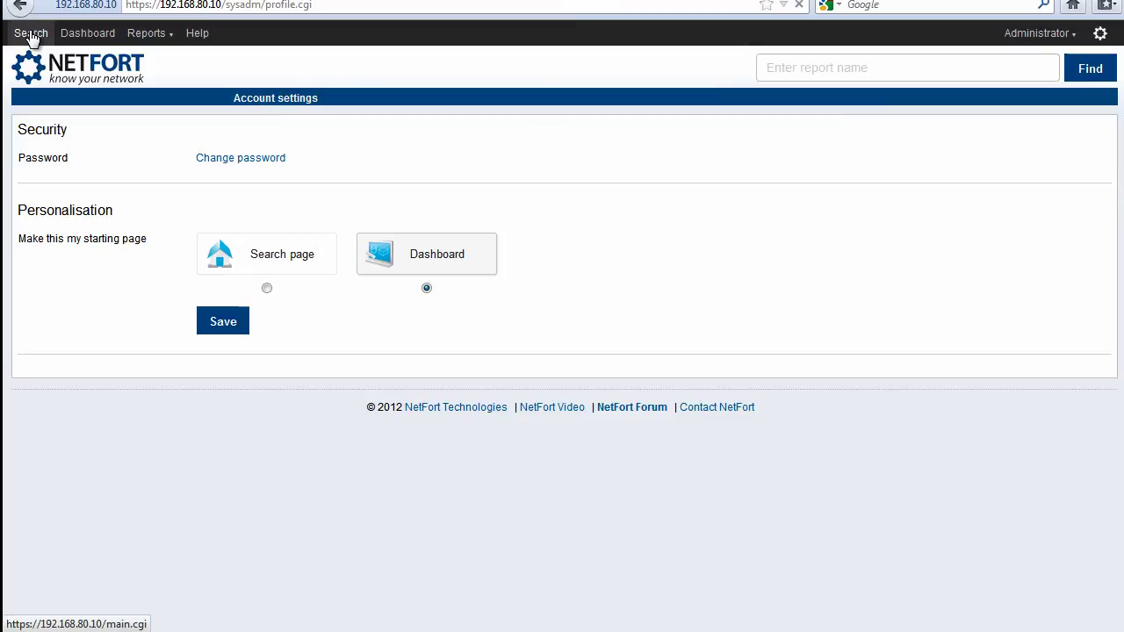
# Search Bandwidth Troubleshooting by IP address or subnet for 192.168.0.0/16
pyautogui.click(31, 35)
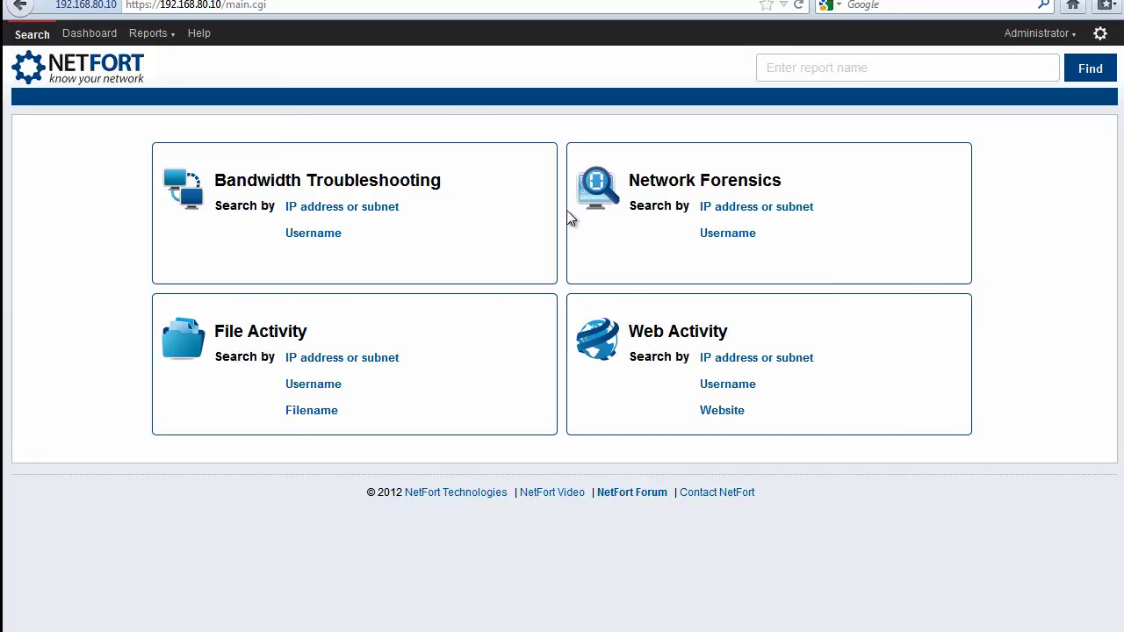
pyautogui.click(349, 211)
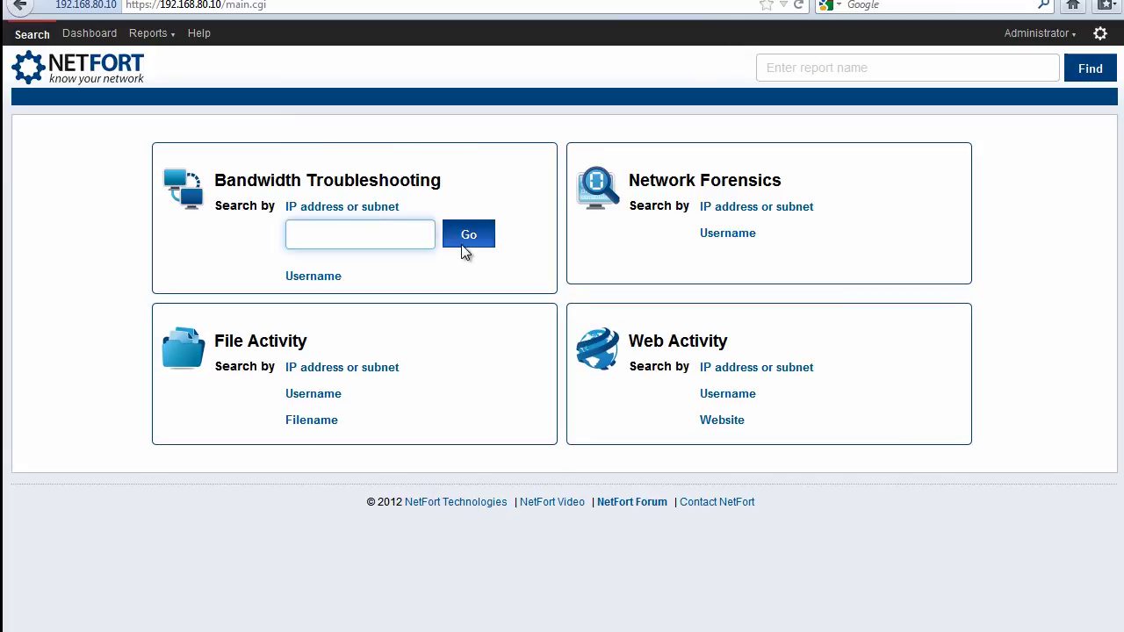
pyautogui.write('18')
pyautogui.press('BackSpace')
pyautogui.write('92.168.0.0/16')
pyautogui.click(474, 236)
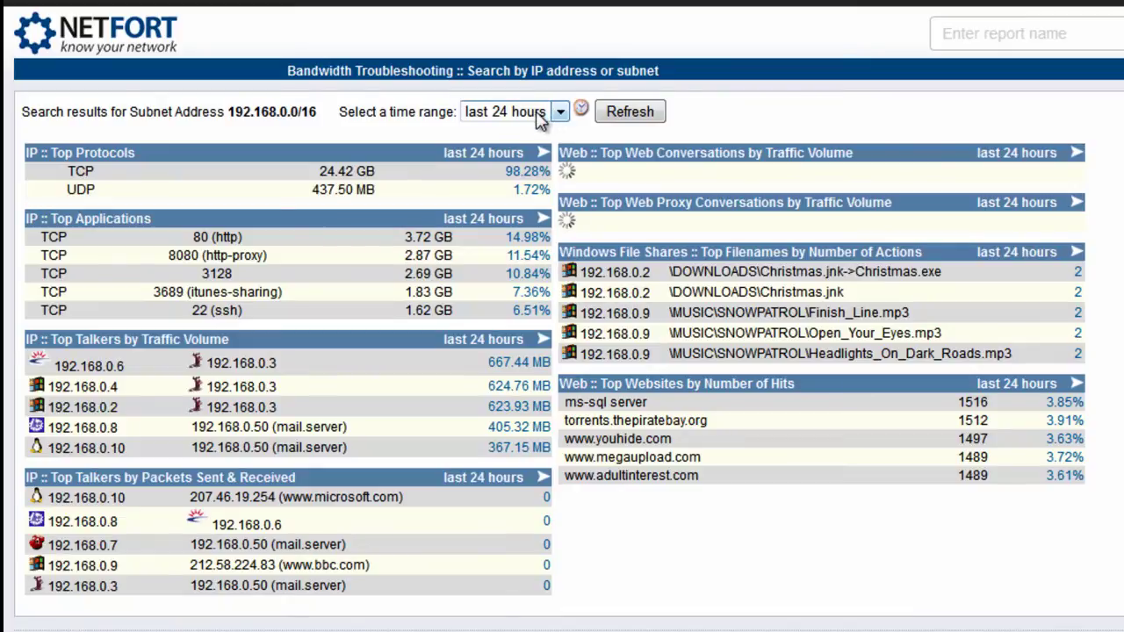
# Look at the time range options and the custom calendar, keeping the last 24 hours range
pyautogui.click(558, 112)
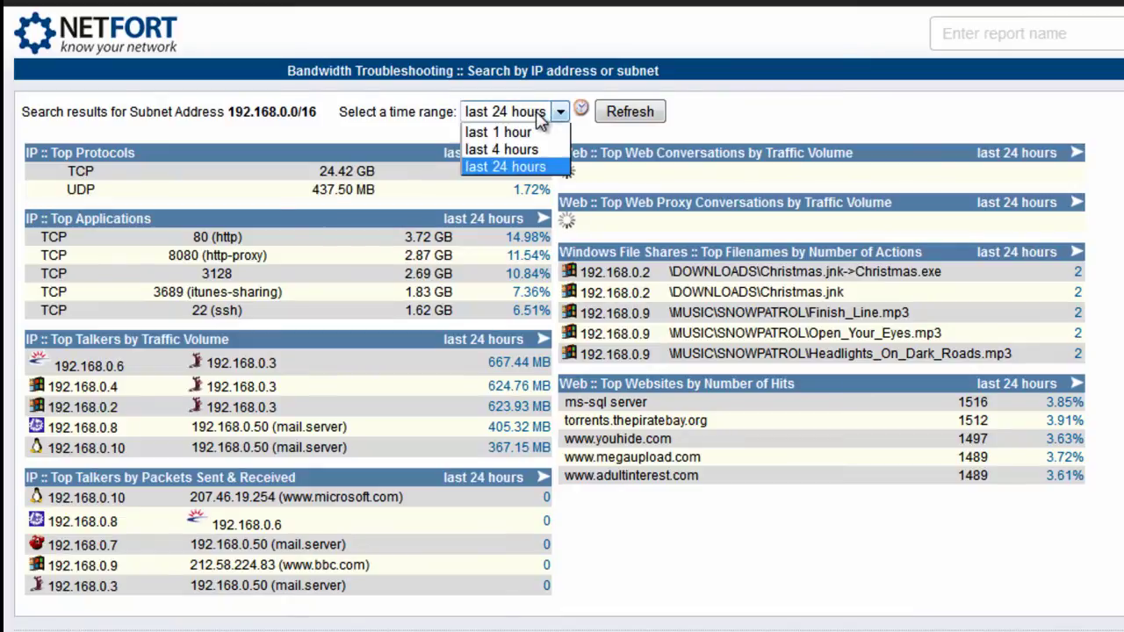
pyautogui.click(582, 109)
pyautogui.click(582, 109)
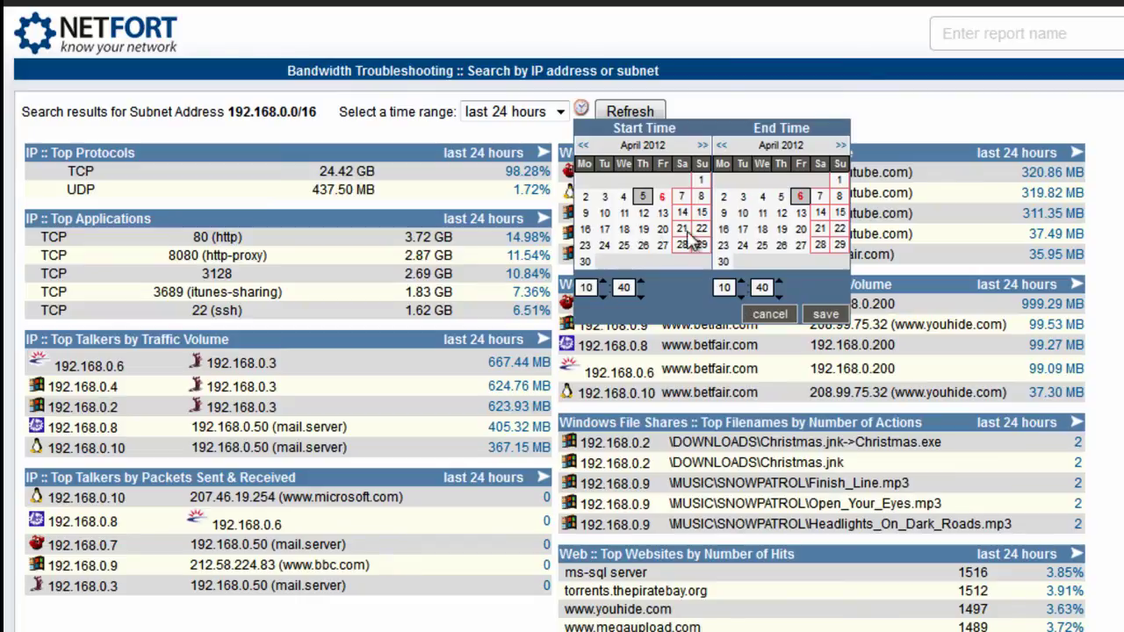
pyautogui.click(766, 314)
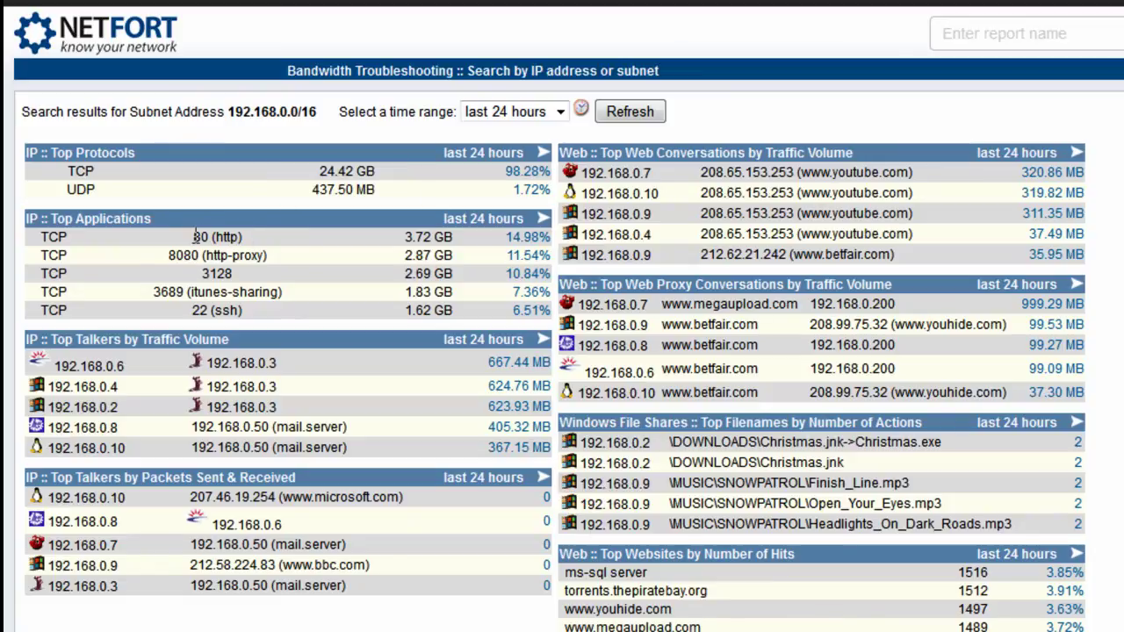
# Drill from TCP 80 (http) top talkers into the 653.98 MB of port-80 conversations from 192.168.0.9
pyautogui.moveTo(194, 236); pyautogui.dragTo(457, 240)
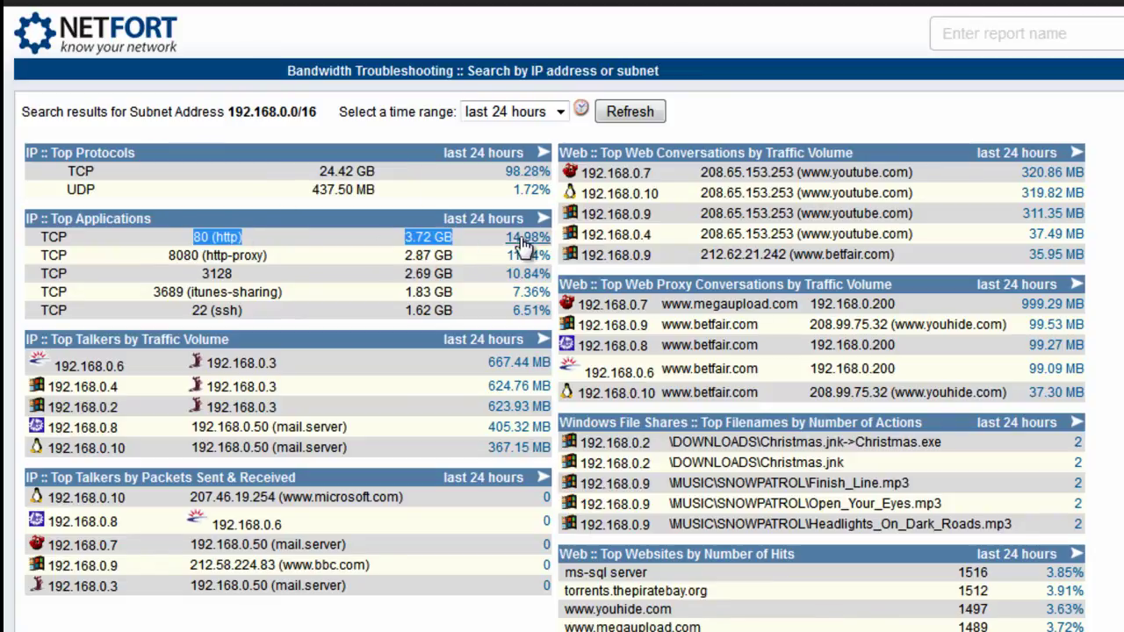
pyautogui.click(525, 241)
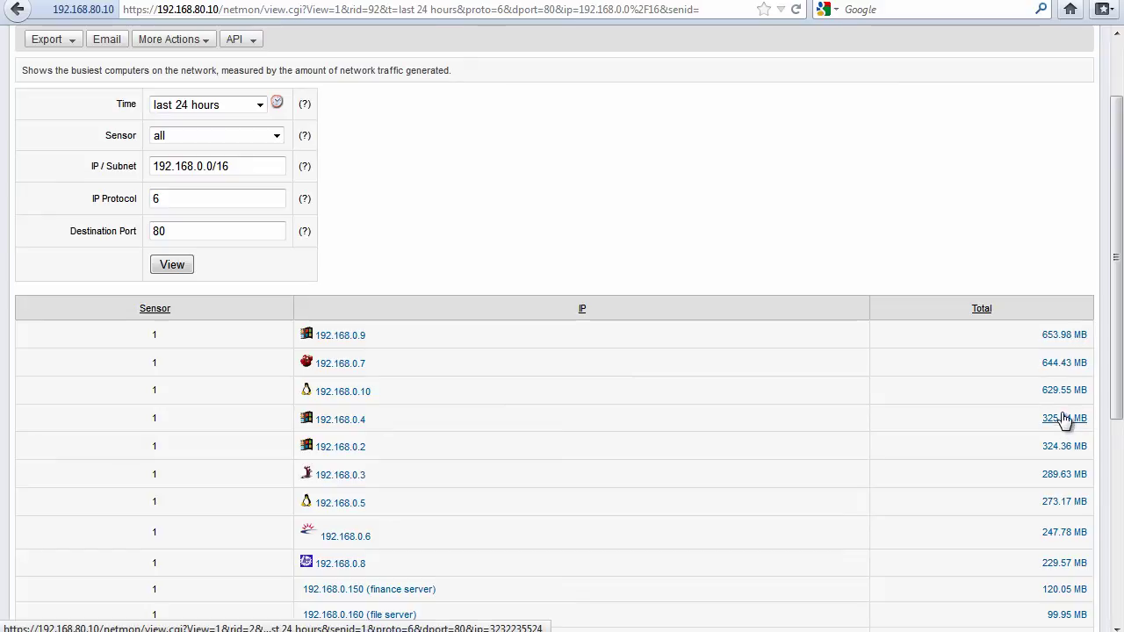
pyautogui.click(1069, 343)
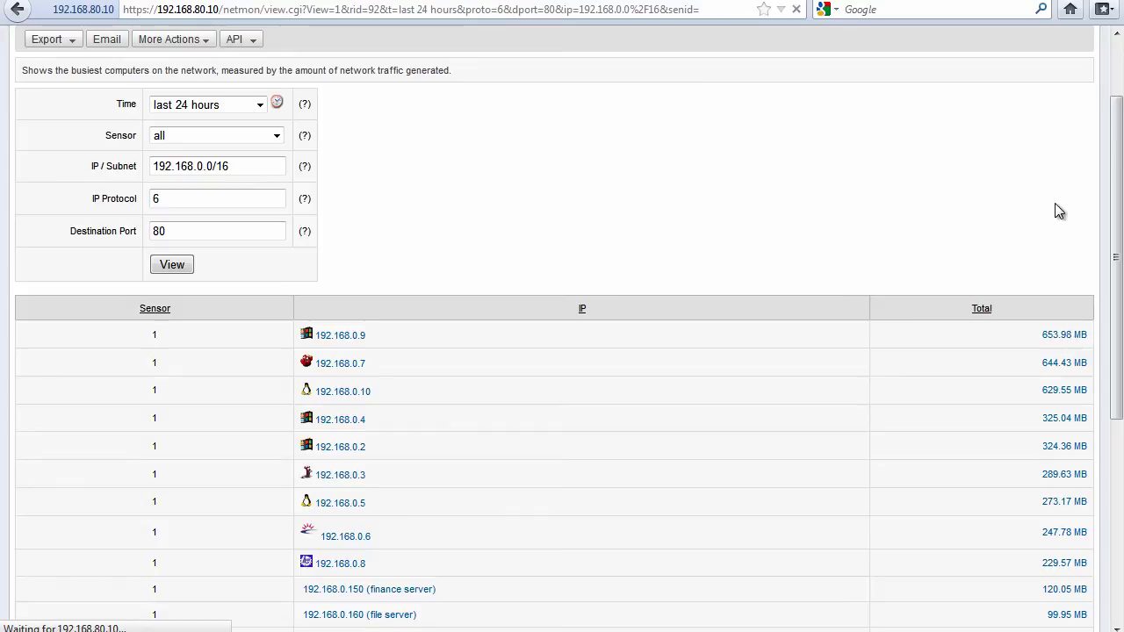
pyautogui.scroll(-2, 826, 250)
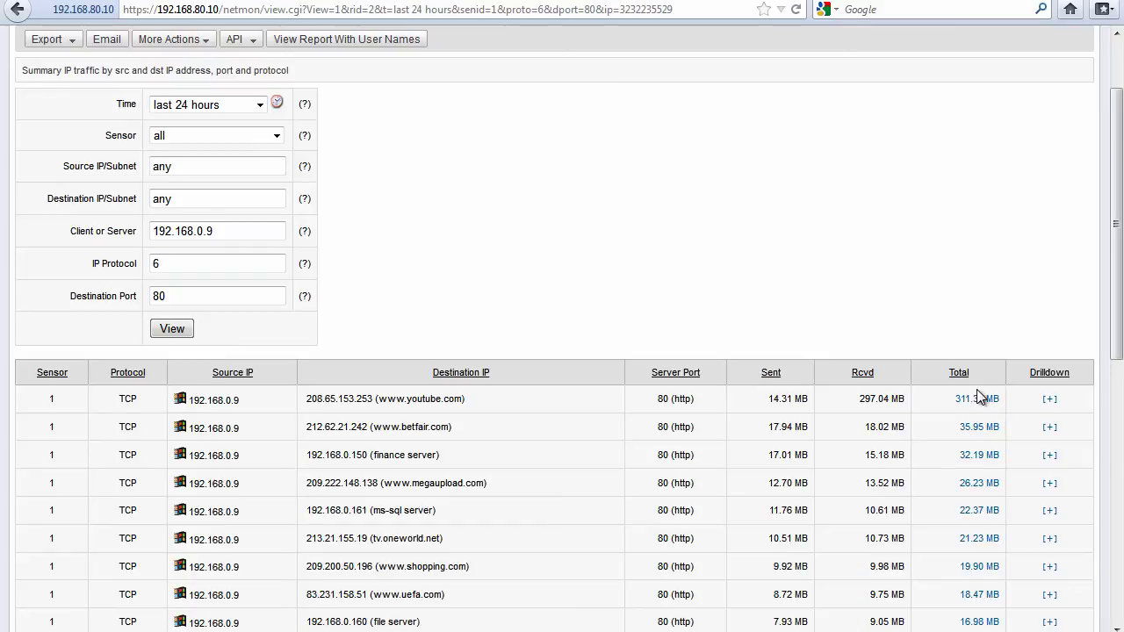
pyautogui.click(1051, 400)
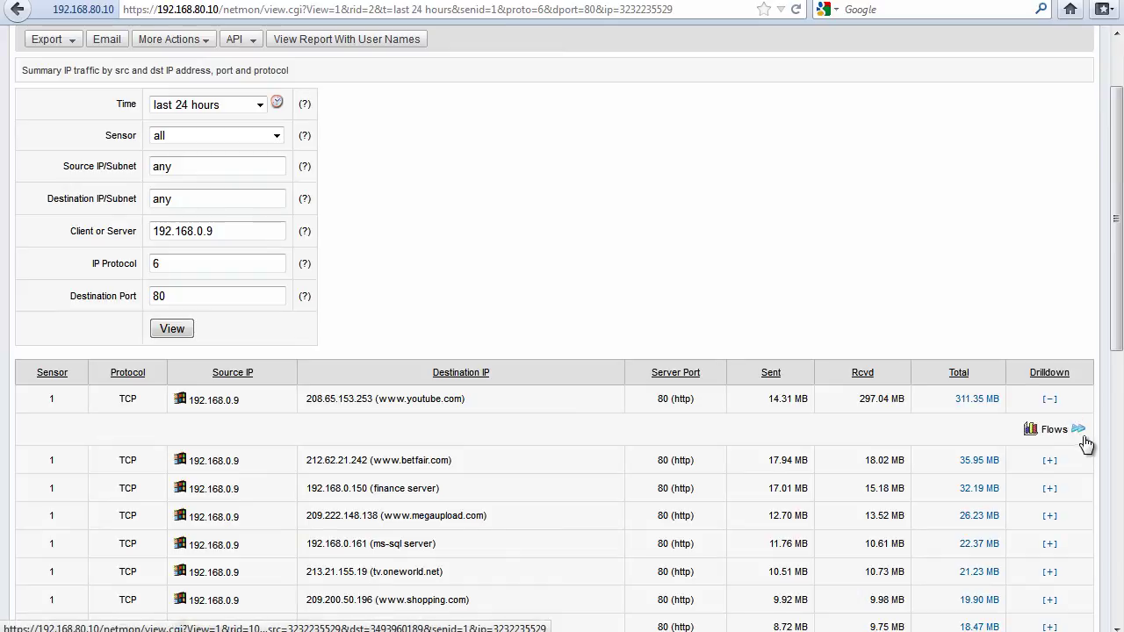
pyautogui.click(1051, 399)
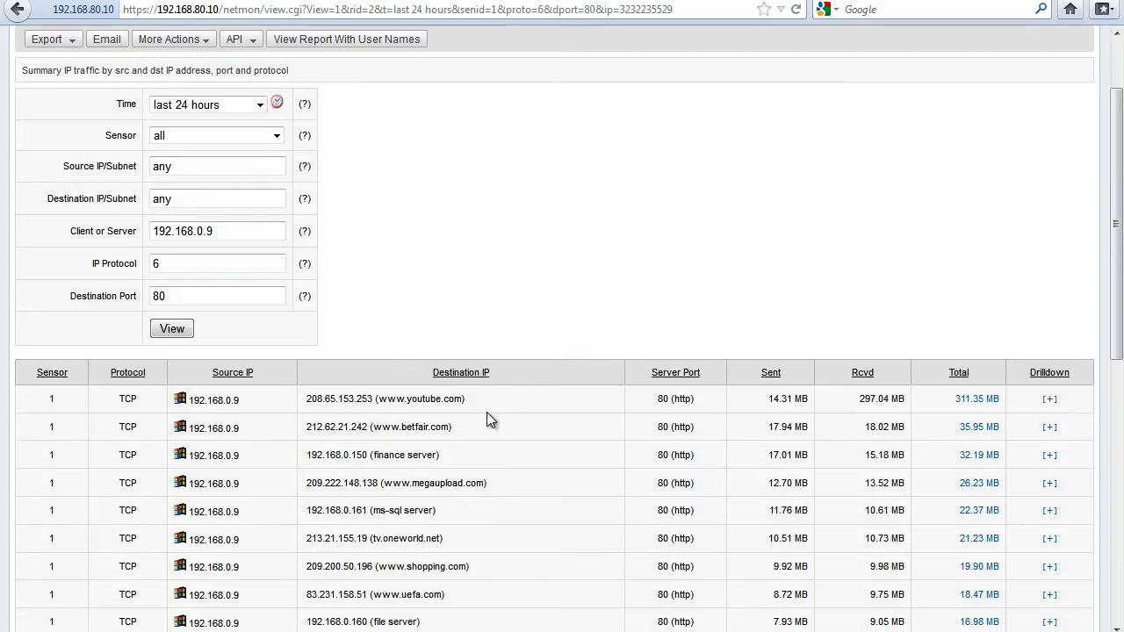
pyautogui.moveTo(429, 407); pyautogui.dragTo(392, 411)
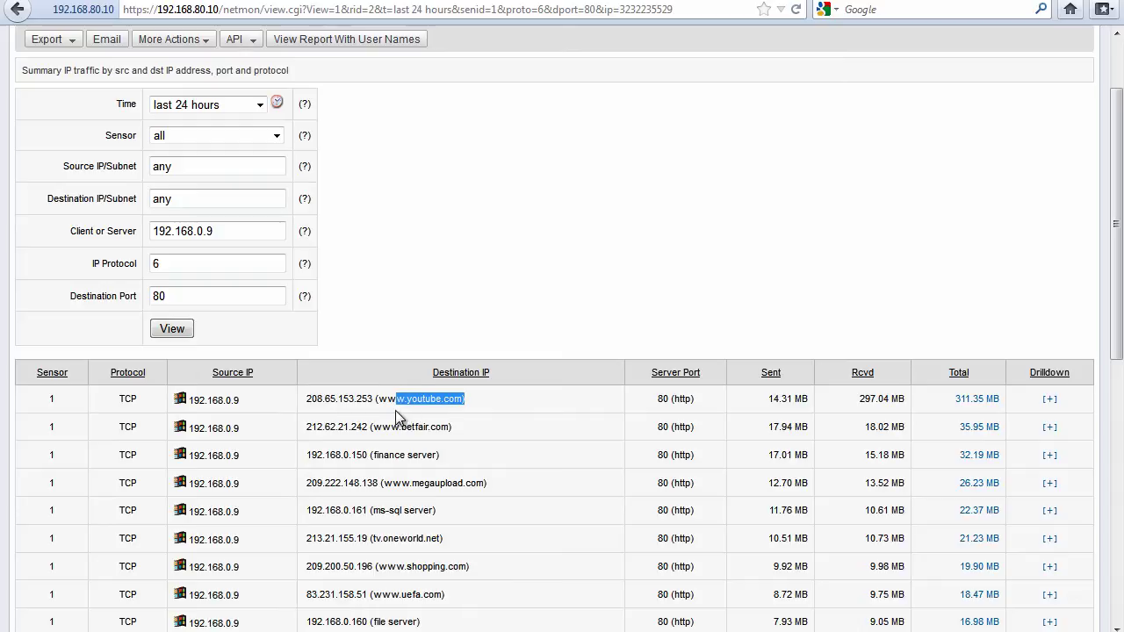
# Open the 179 Web Access events behind the 311.35 MB of youtube.com traffic
pyautogui.click(973, 401)
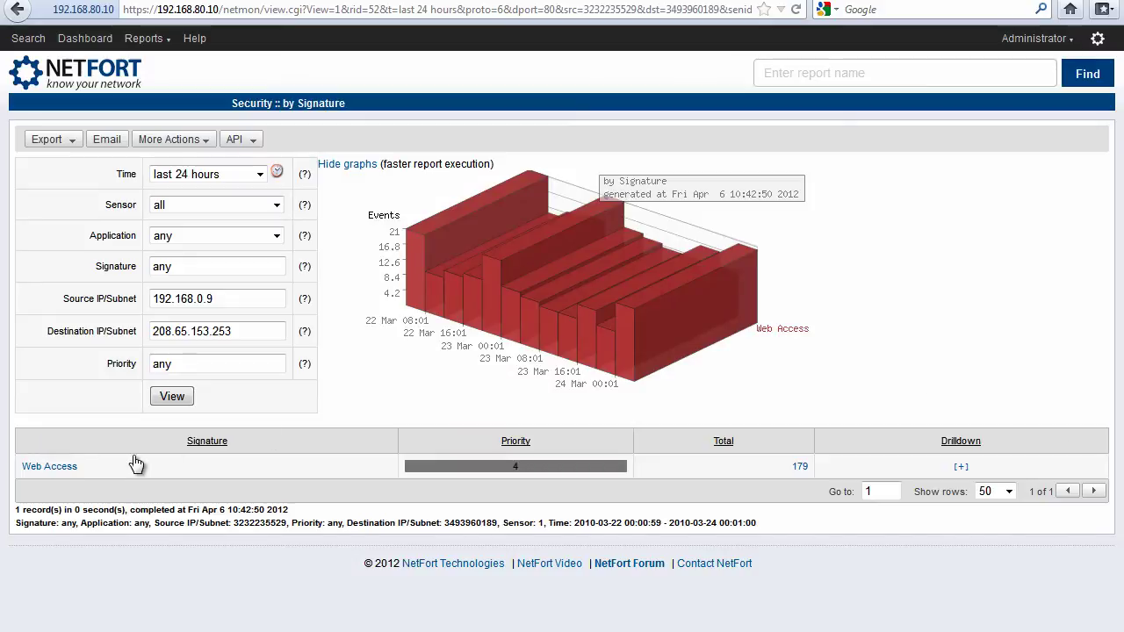
pyautogui.click(801, 470)
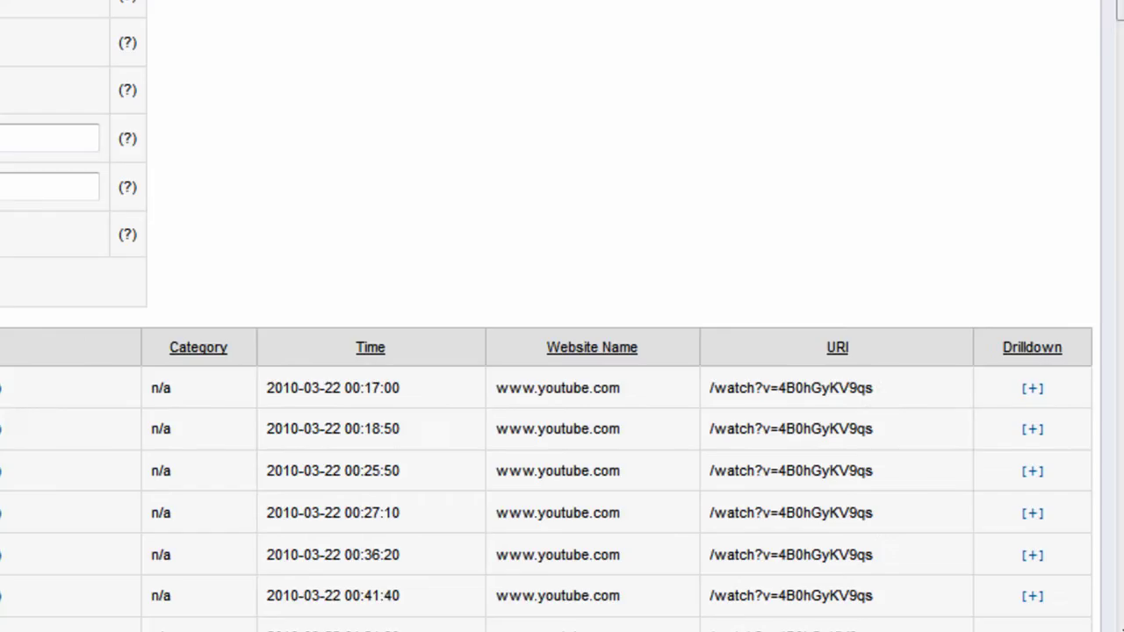
pyautogui.moveTo(632, 395); pyautogui.dragTo(497, 408)
pyautogui.moveTo(913, 391); pyautogui.dragTo(784, 404)
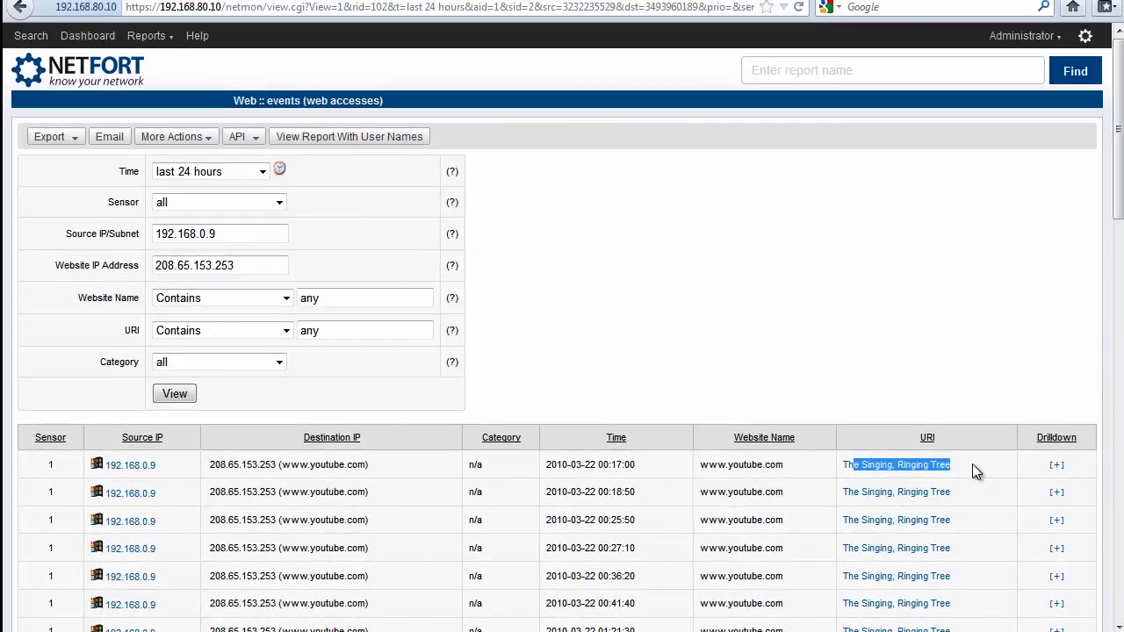
# Show the youtube web events report with the user's full and logon names
pyautogui.click(997, 472)
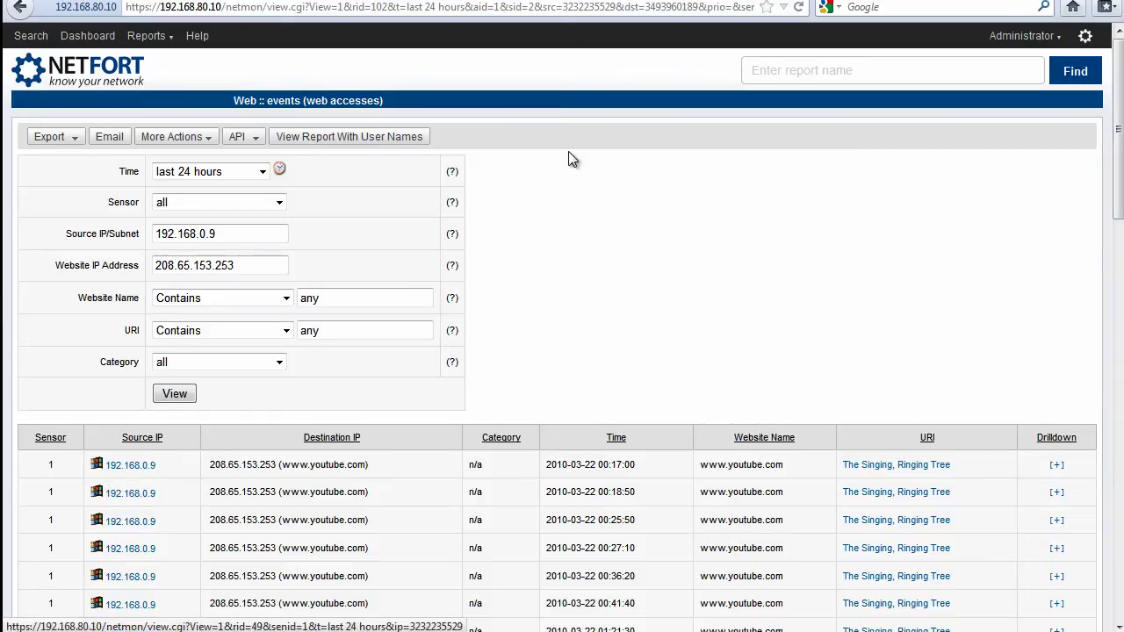
pyautogui.click(409, 137)
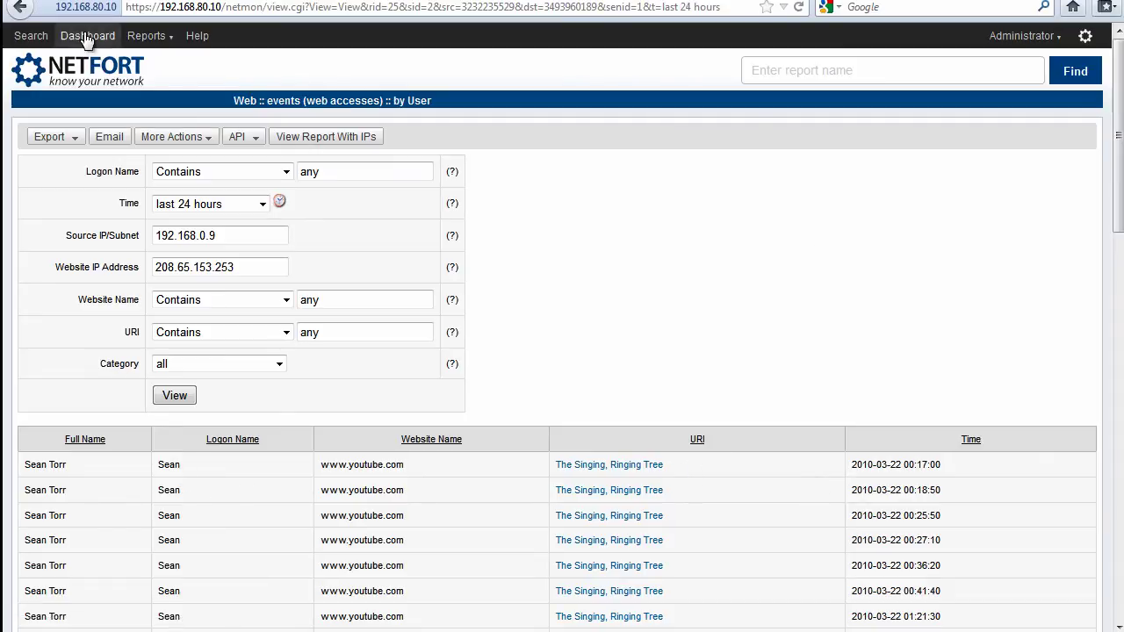
# Fill the Network Forensics username search with the user suggested by autocomplete
pyautogui.click(31, 37)
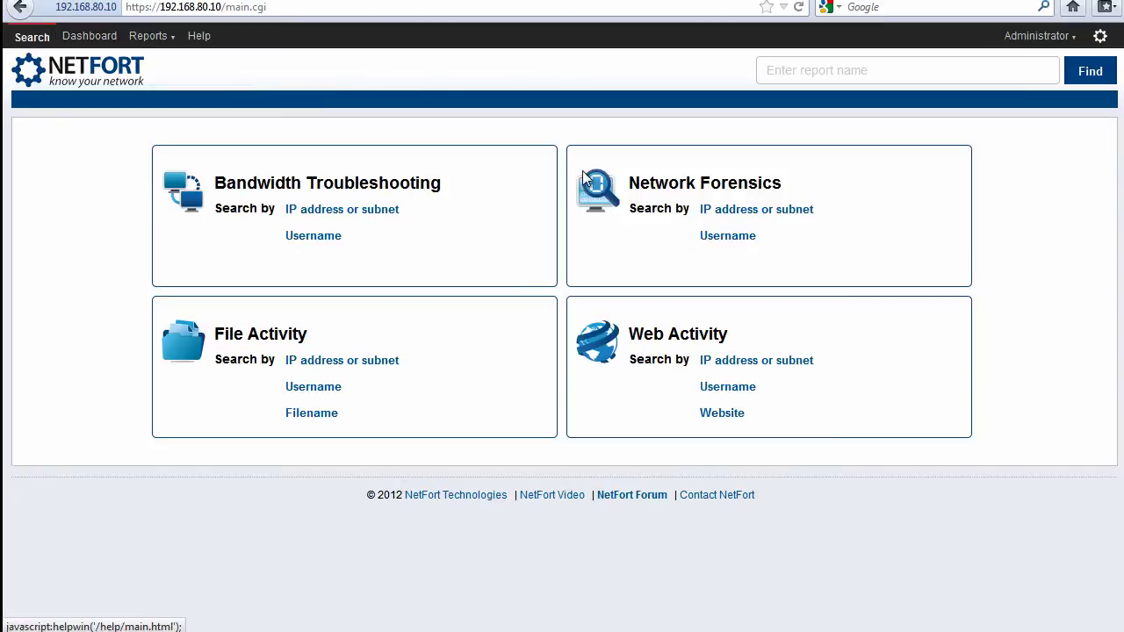
pyautogui.click(742, 237)
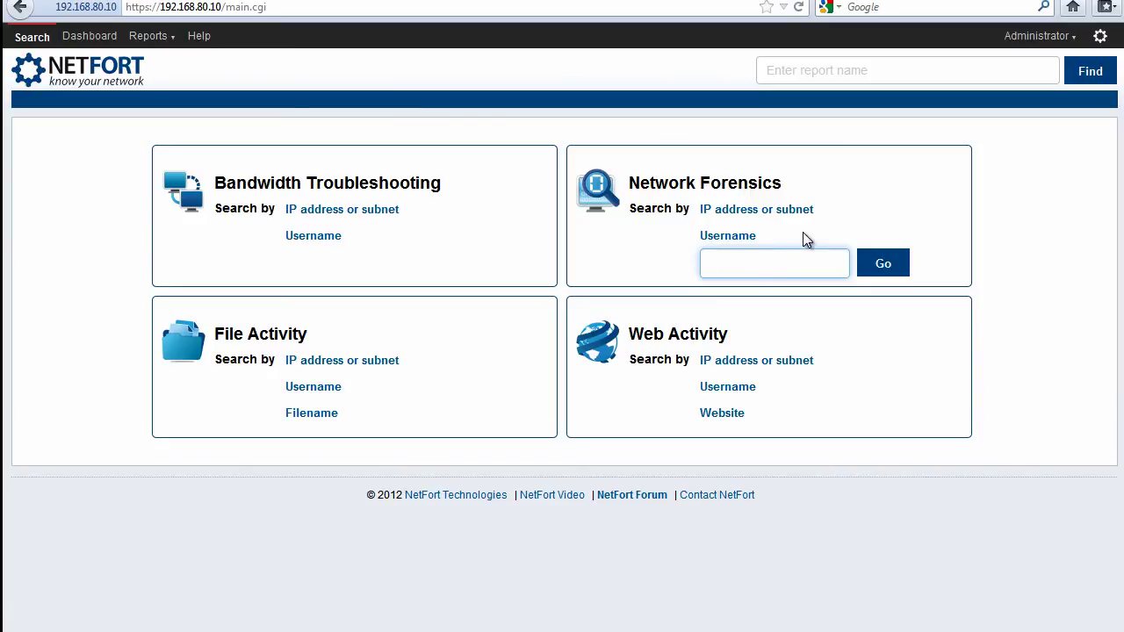
pyautogui.write('sea')
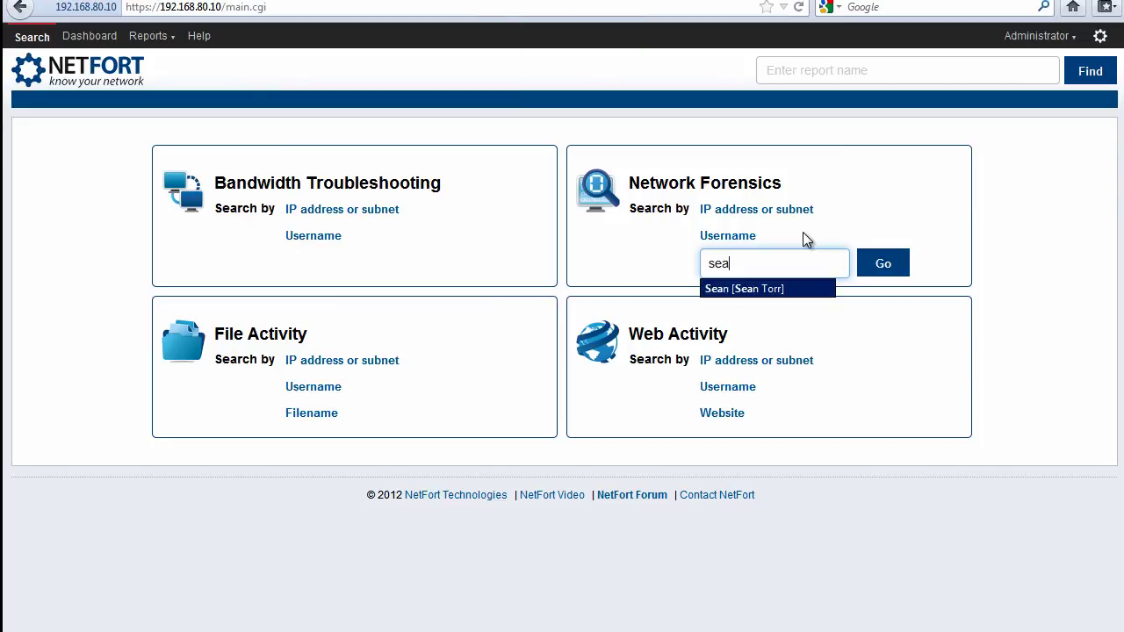
pyautogui.click(751, 294)
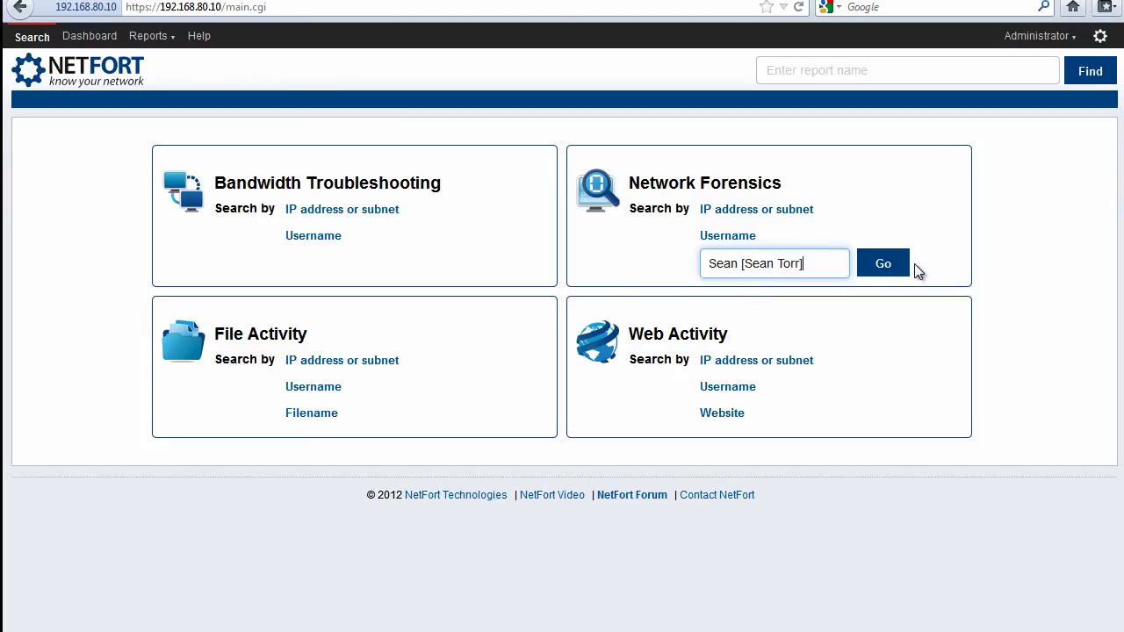
pyautogui.click(887, 265)
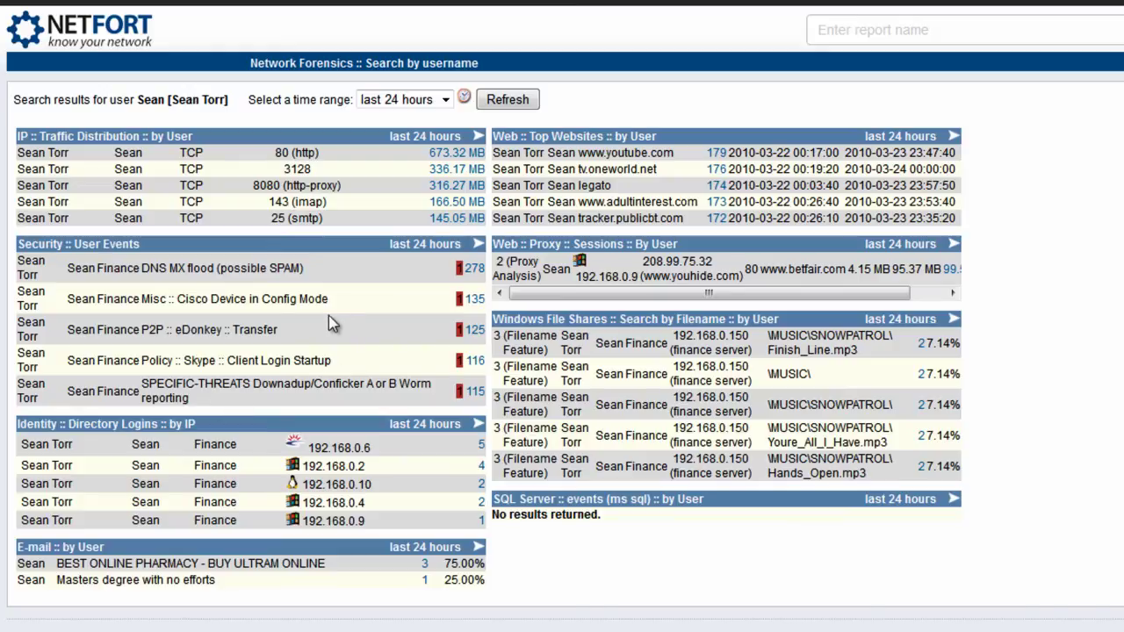
pyautogui.moveTo(332, 300); pyautogui.dragTo(198, 305)
pyautogui.moveTo(303, 268); pyautogui.dragTo(154, 265)
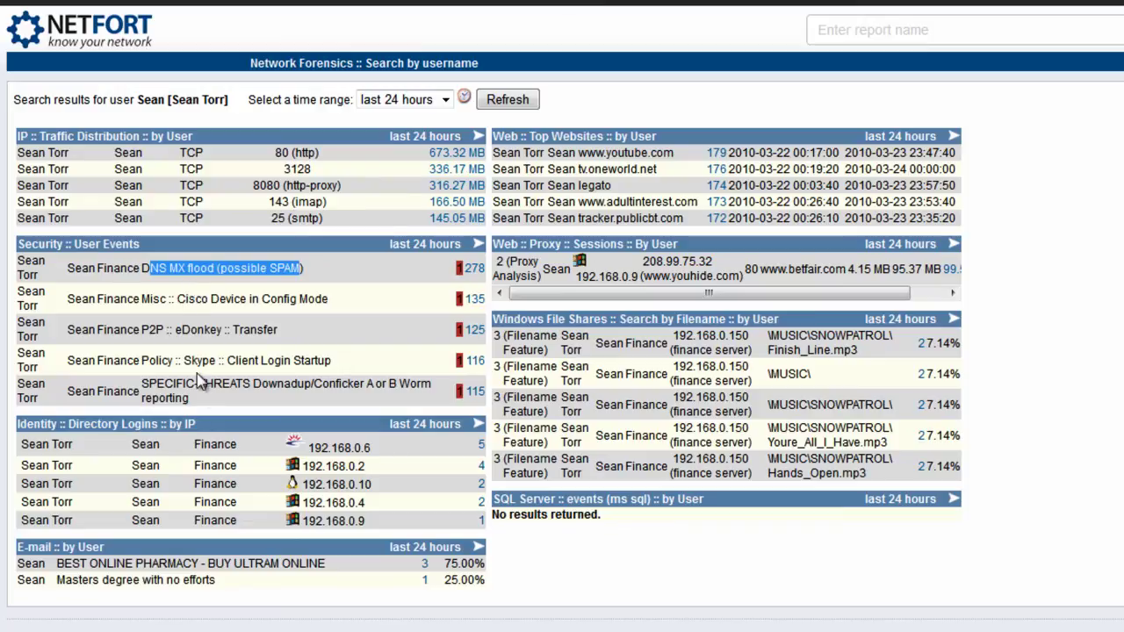
pyautogui.moveTo(189, 399); pyautogui.dragTo(151, 379)
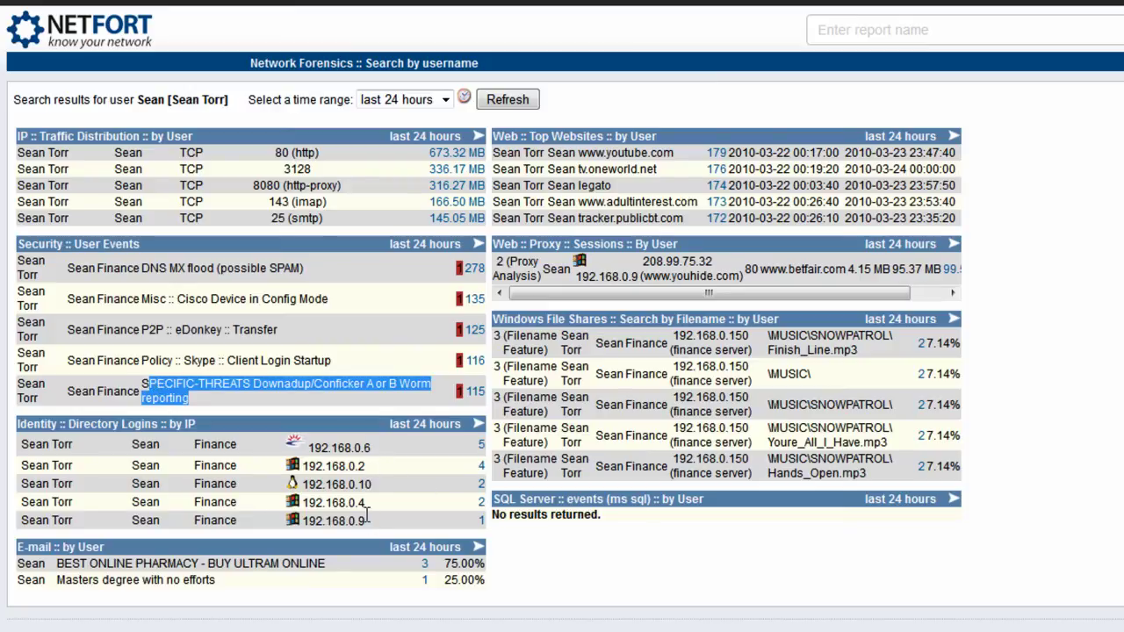
pyautogui.moveTo(338, 569); pyautogui.dragTo(101, 581)
pyautogui.click(185, 586)
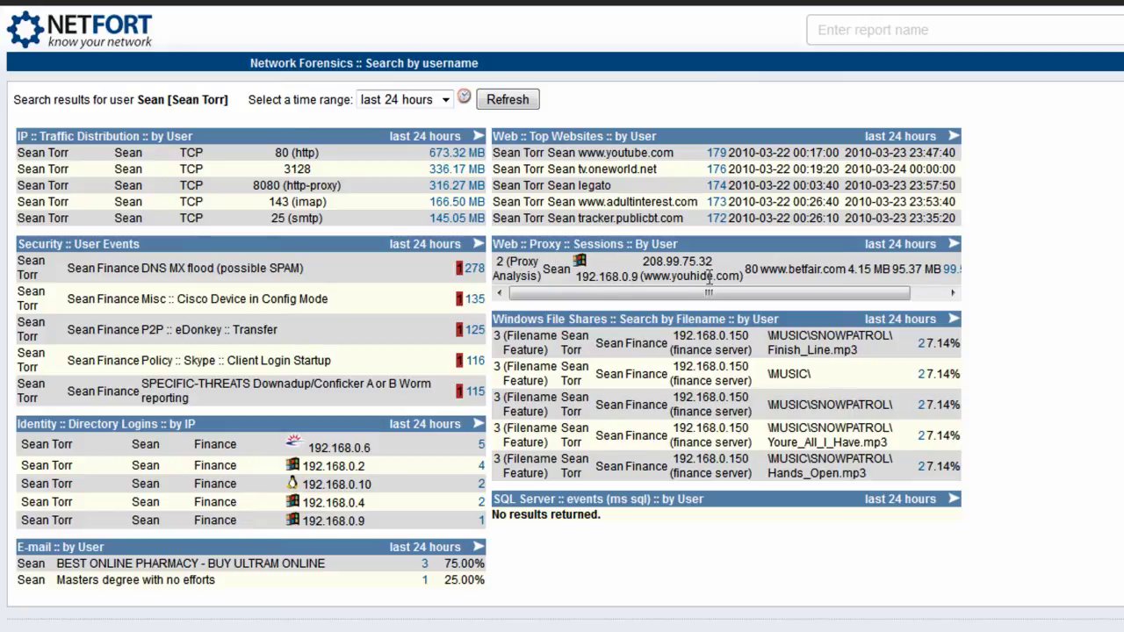
pyautogui.moveTo(712, 263); pyautogui.dragTo(672, 276)
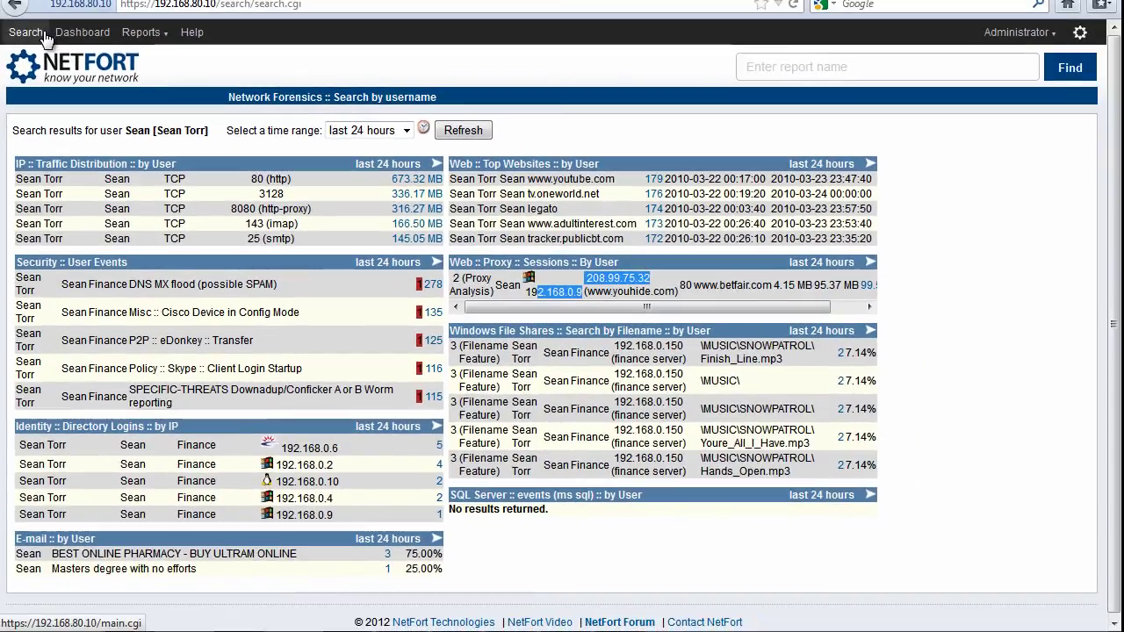
# Return to the search page and expand the Filename and Website entry boxes
pyautogui.click(44, 39)
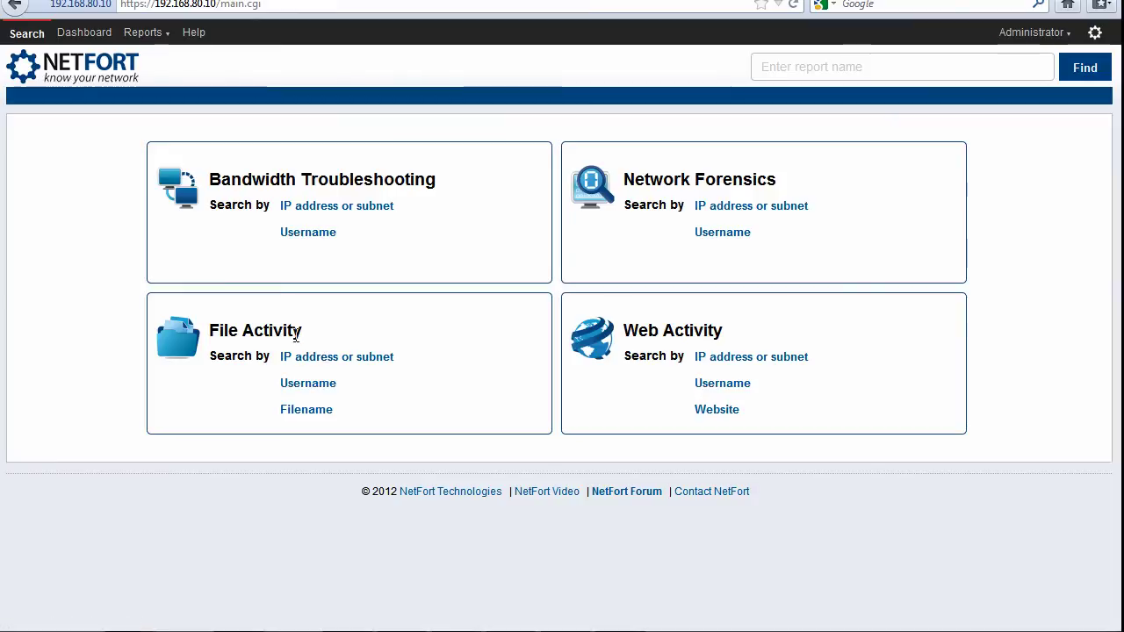
pyautogui.click(314, 413)
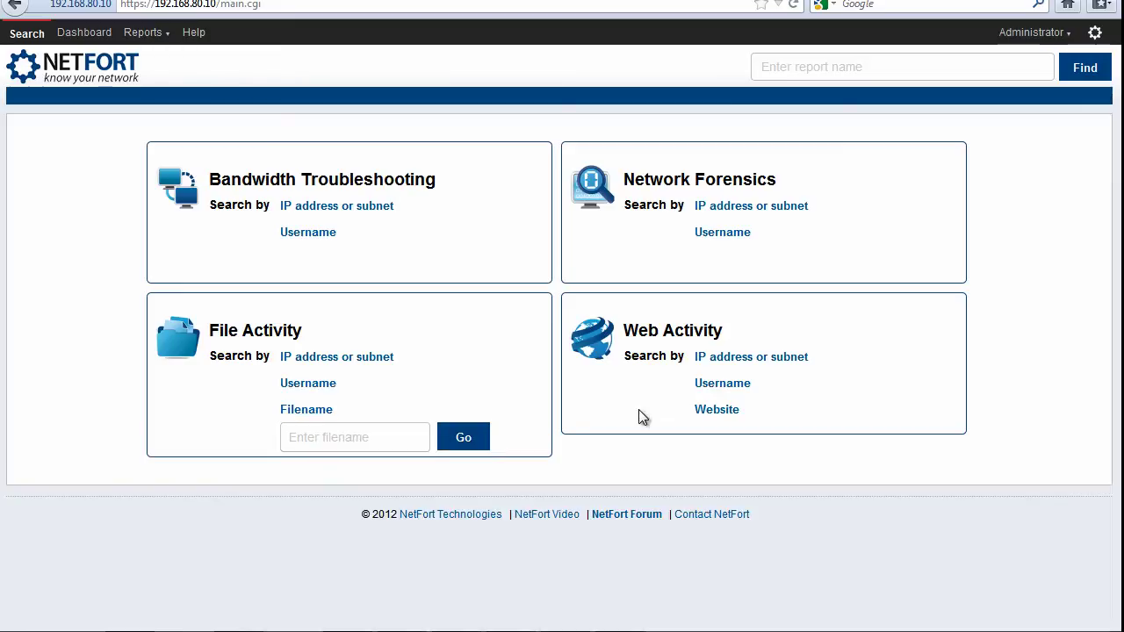
pyautogui.click(724, 411)
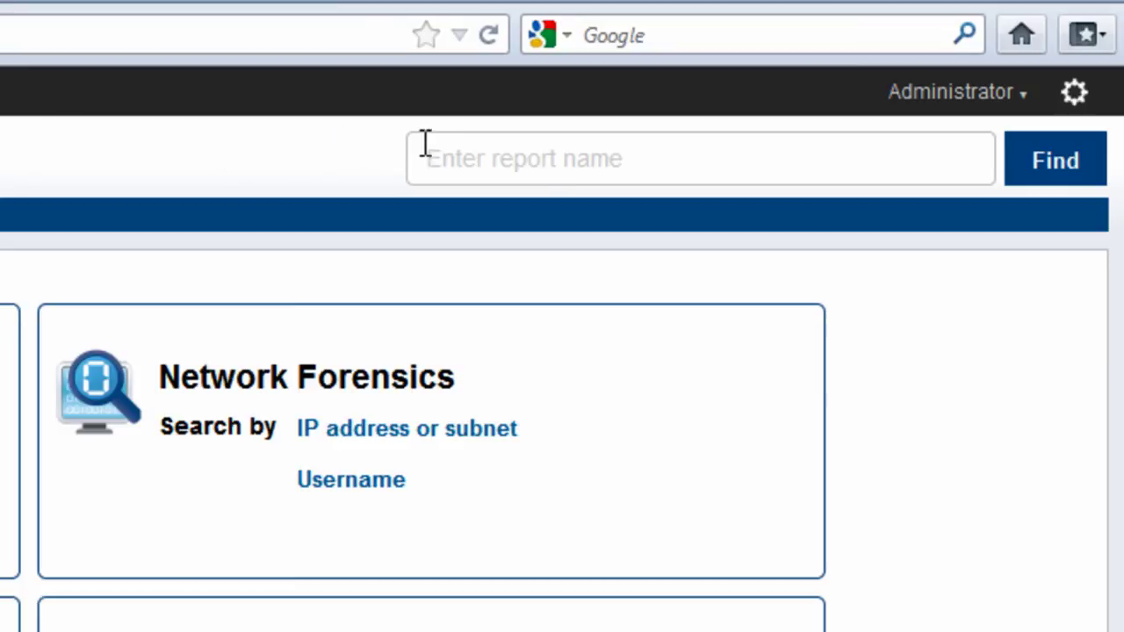
pyautogui.click(562, 158)
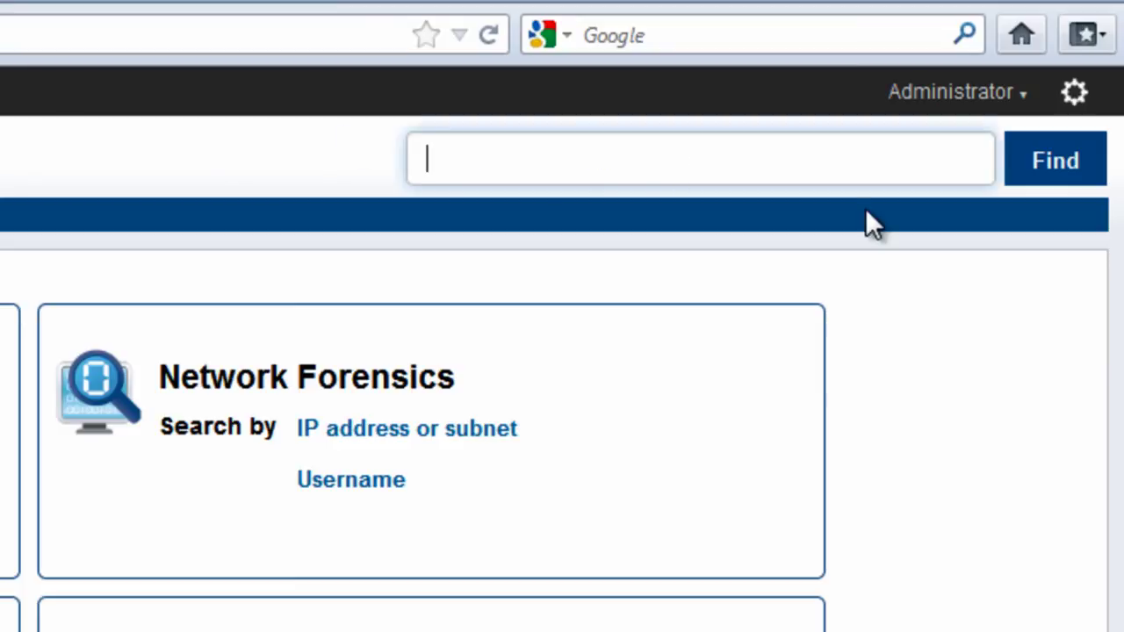
pyautogui.write('bitt')
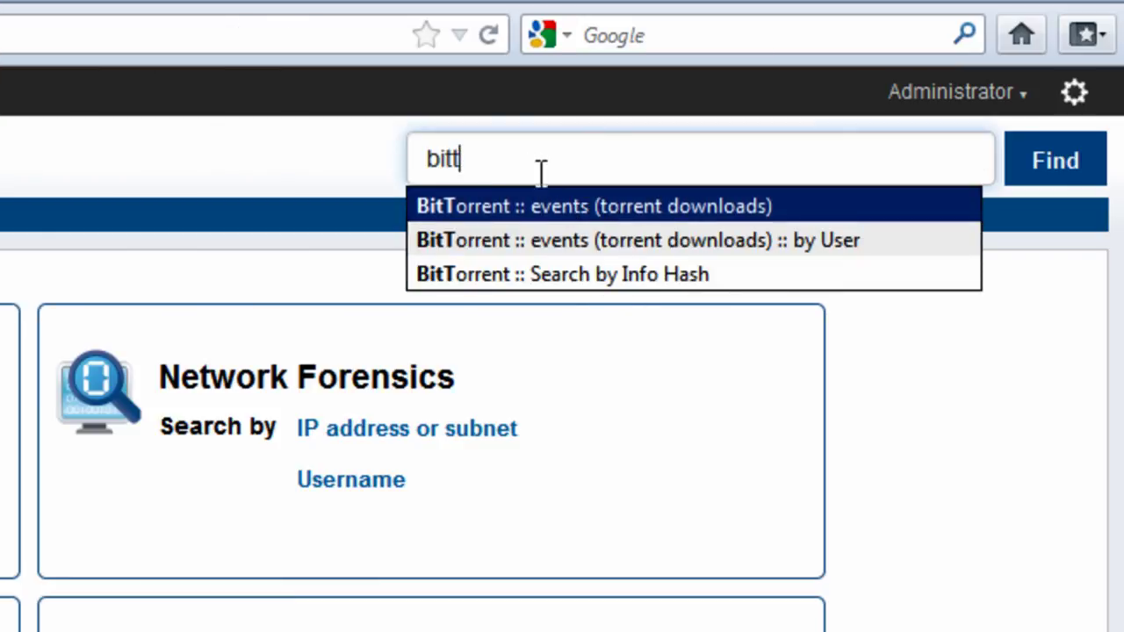
pyautogui.moveTo(534, 170); pyautogui.dragTo(263, 179)
pyautogui.write('sk')
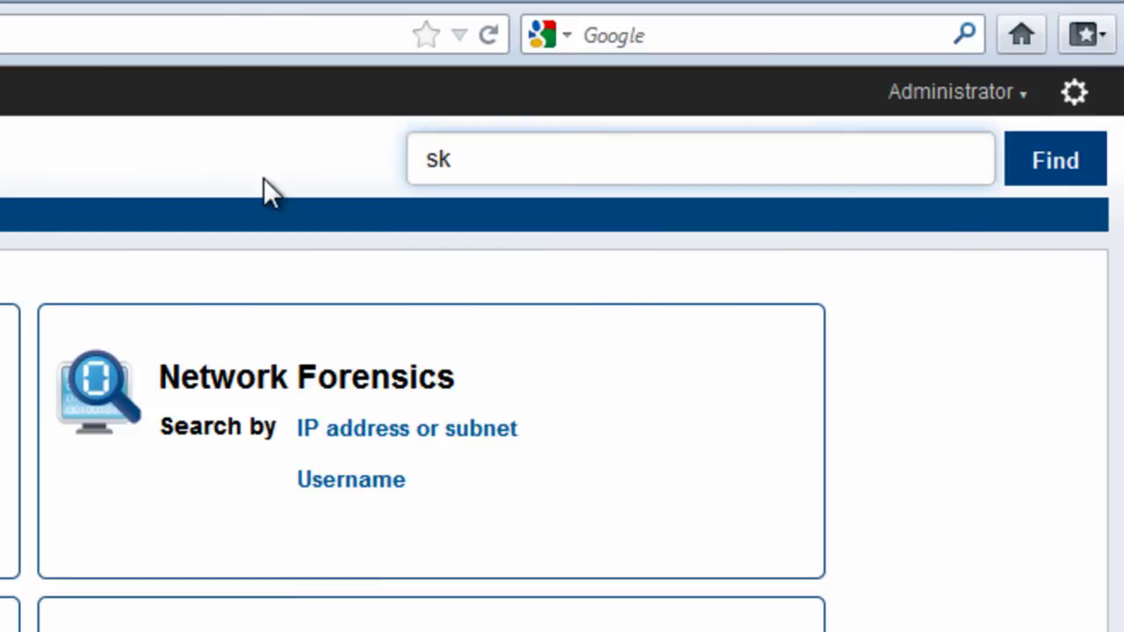
pyautogui.write('y')
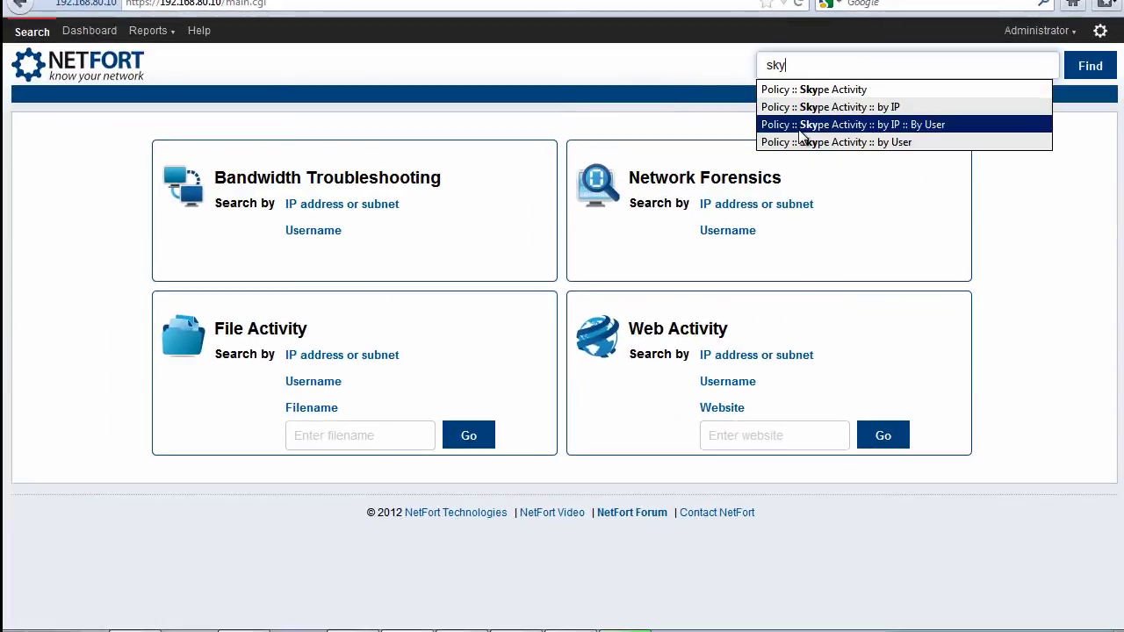
pyautogui.click(834, 90)
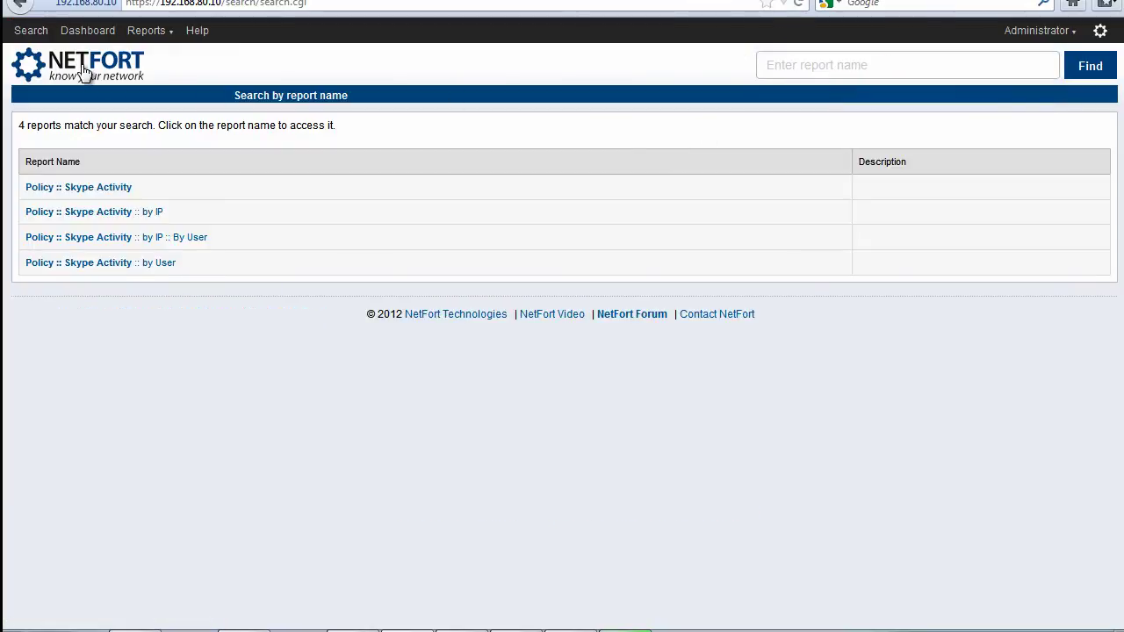
pyautogui.click(85, 72)
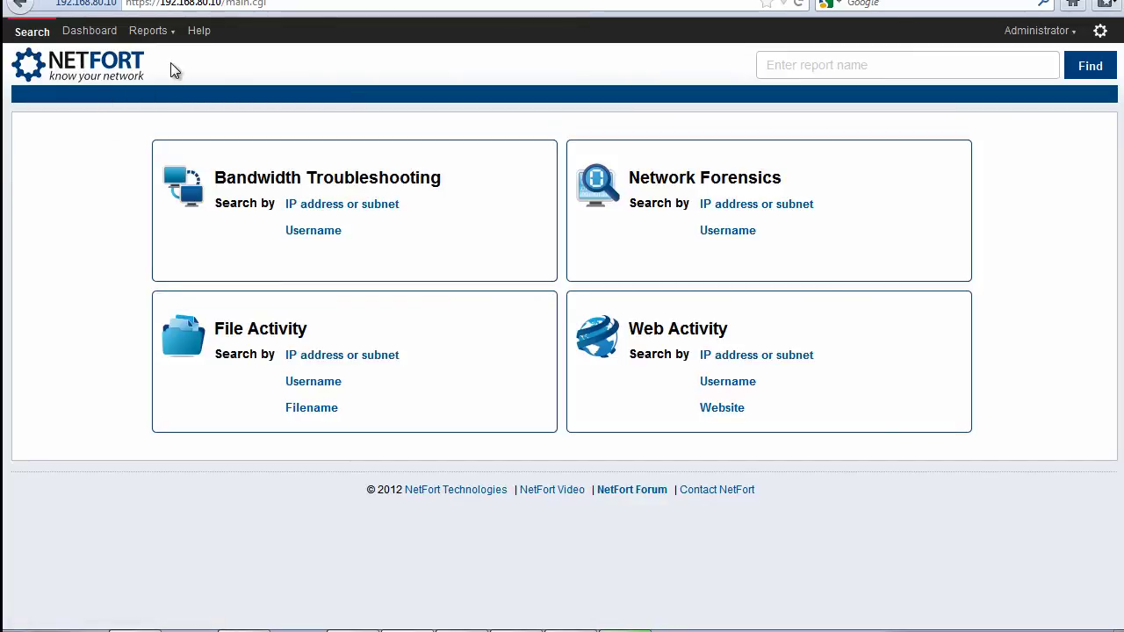
# Run the Security by Signature report with default last-24-hours filters and scroll through its results
pyautogui.click(149, 37)
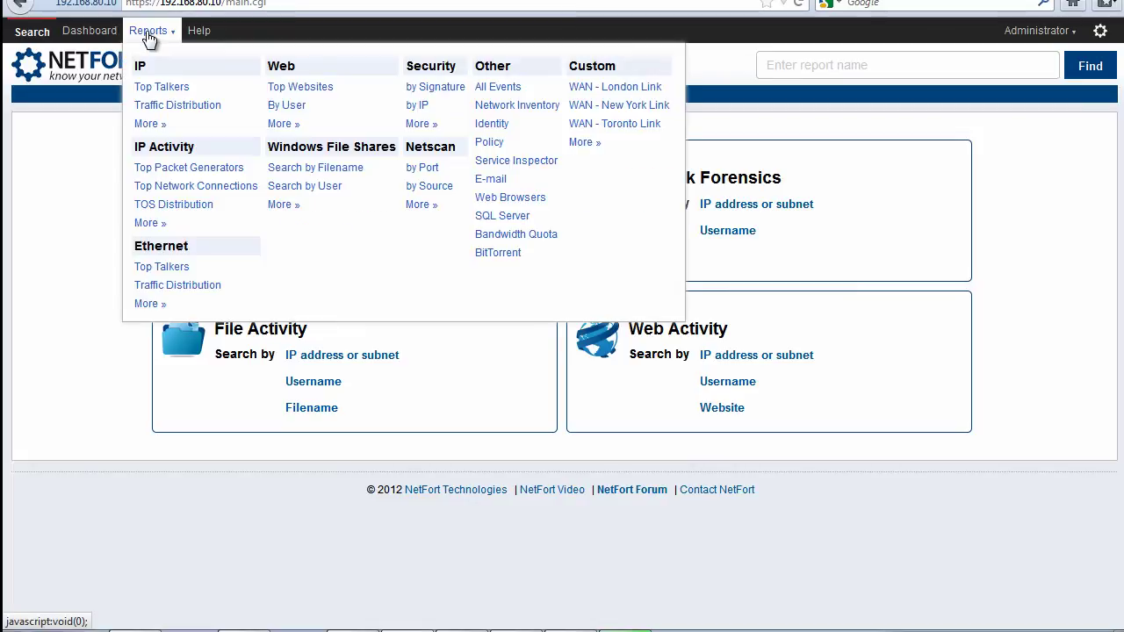
pyautogui.click(433, 94)
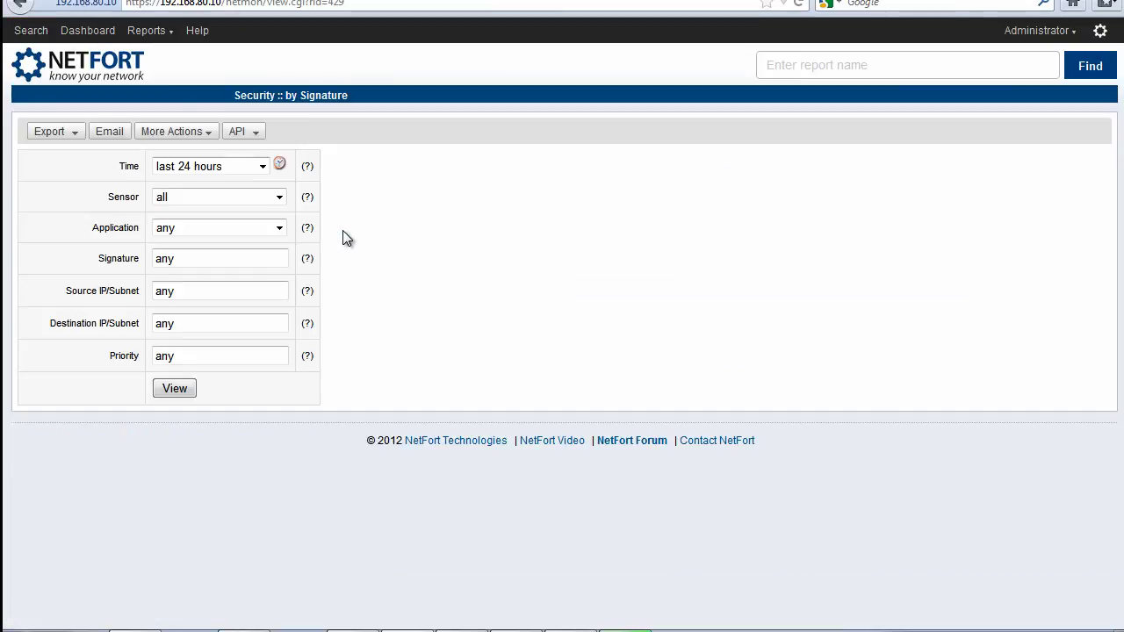
pyautogui.click(176, 388)
pyautogui.scroll(-4, 480, 324)
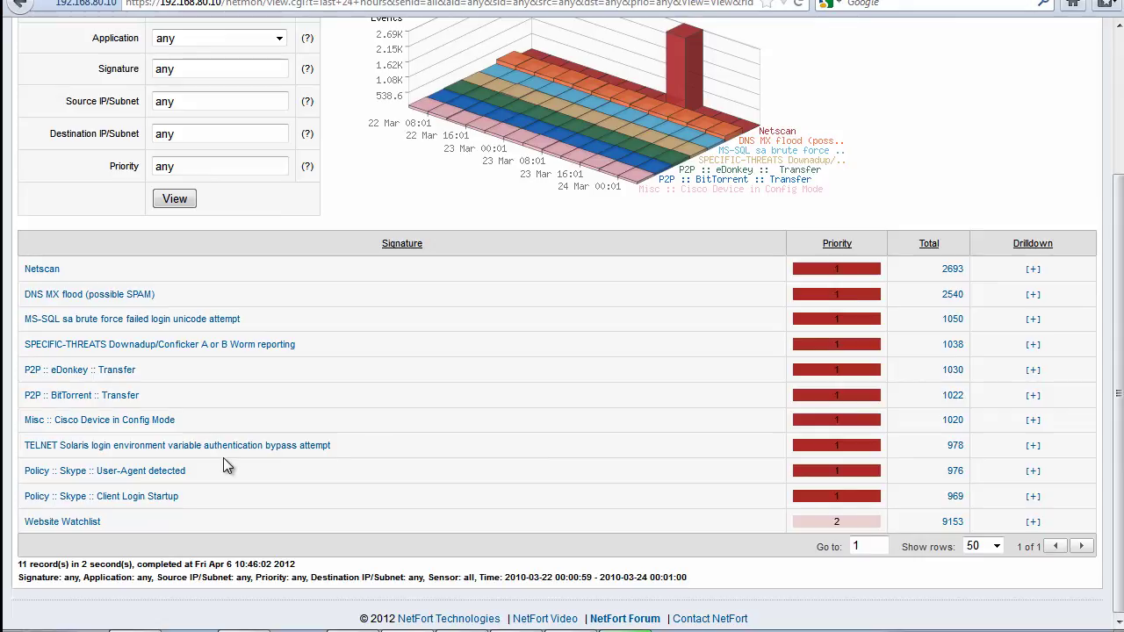
pyautogui.scroll(4, 225, 470)
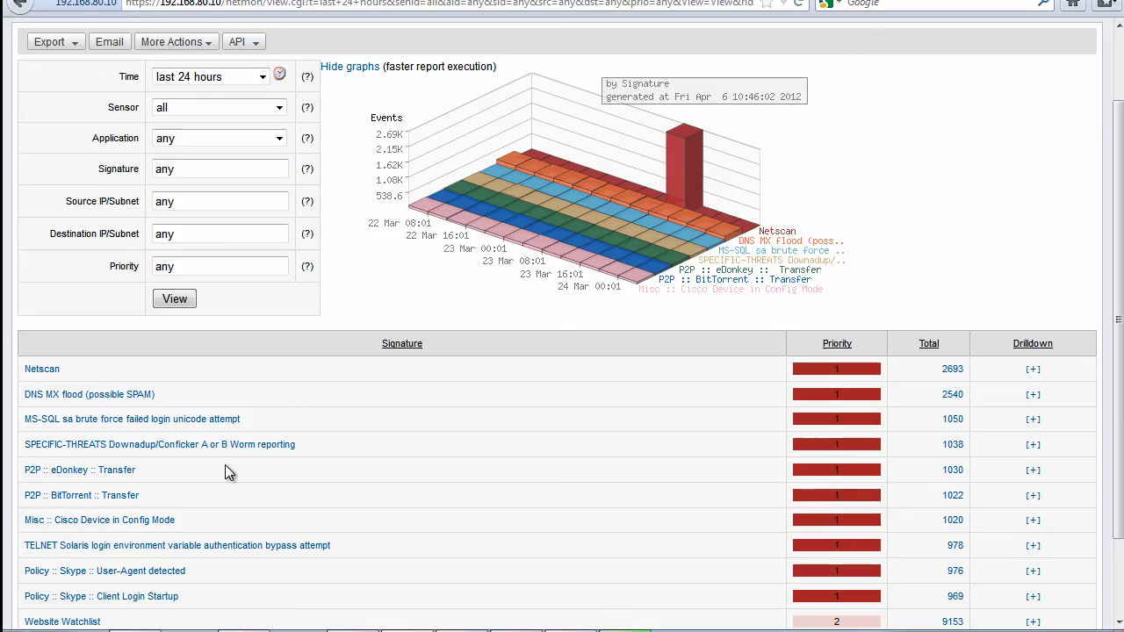
# Run the All Events by Signature report listing 19 signatures, then reopen Security by Signature
pyautogui.click(146, 30)
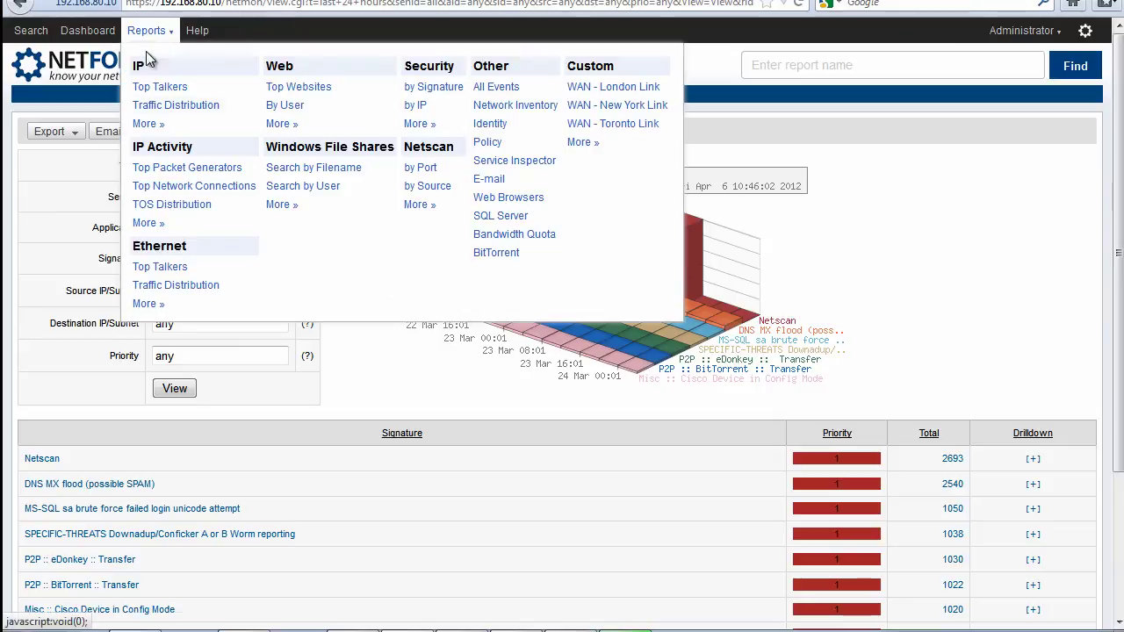
pyautogui.click(498, 91)
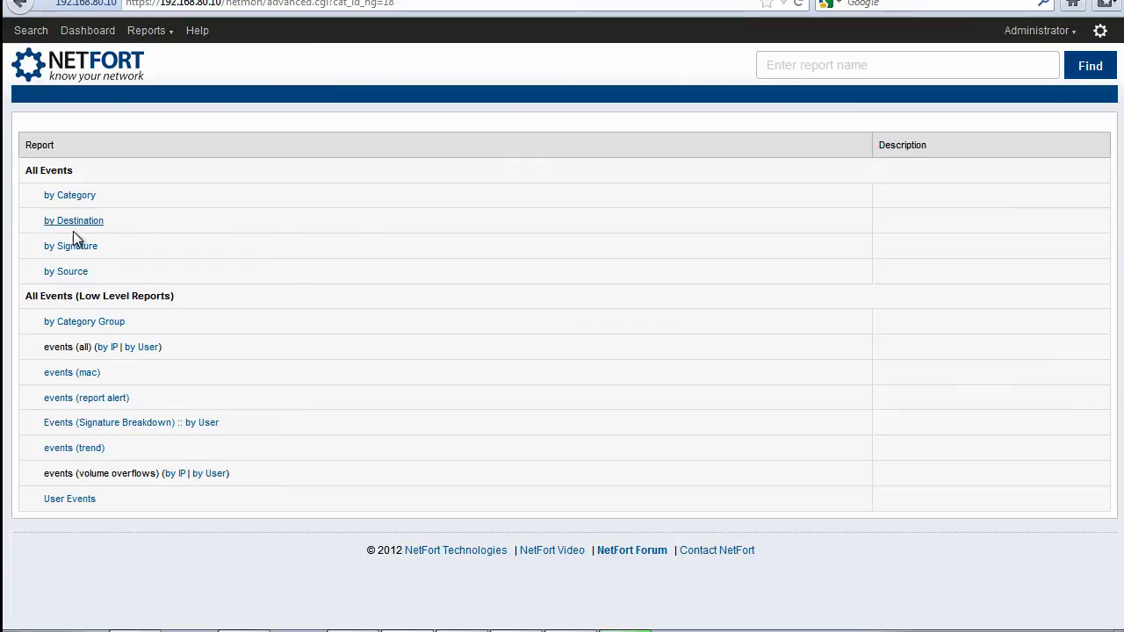
pyautogui.click(78, 251)
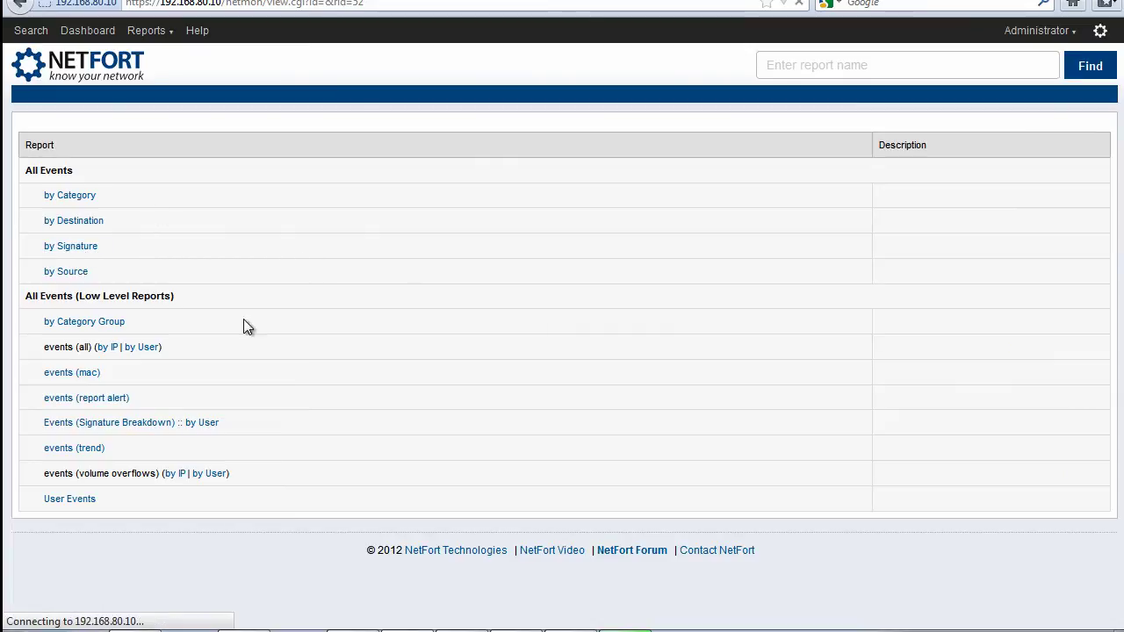
pyautogui.click(168, 392)
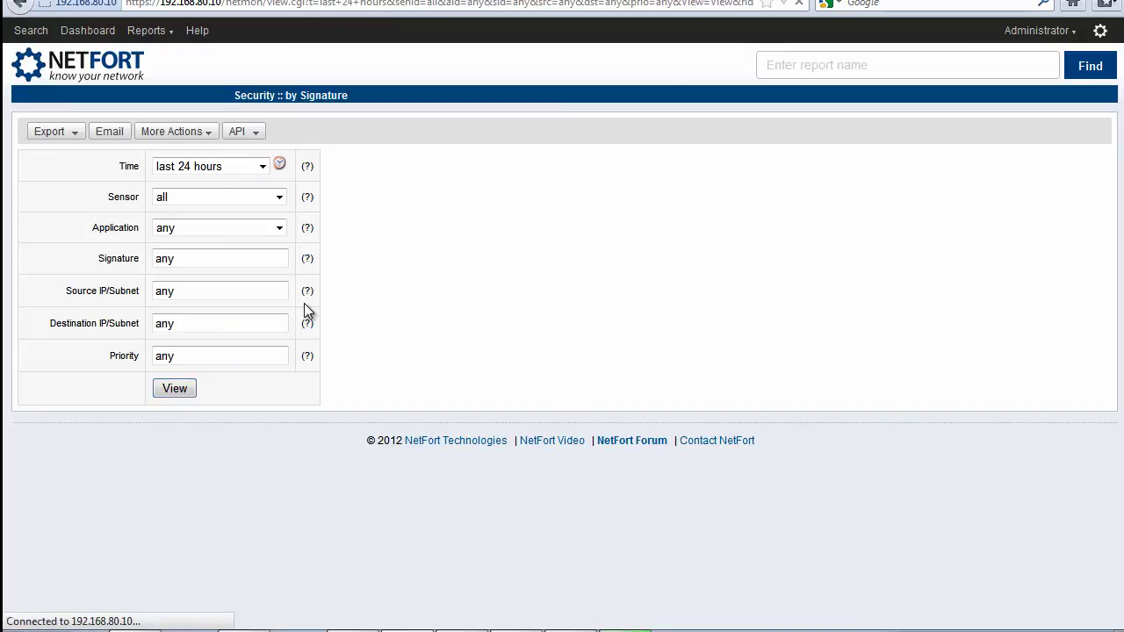
pyautogui.scroll(-6, 492, 263)
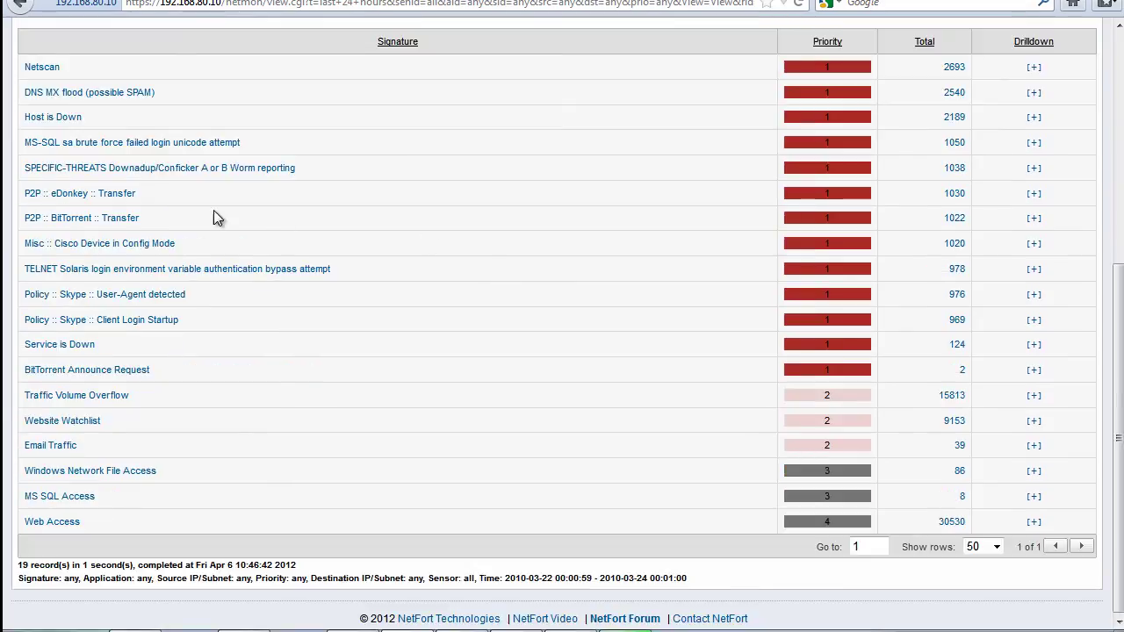
pyautogui.moveTo(92, 525); pyautogui.dragTo(53, 523)
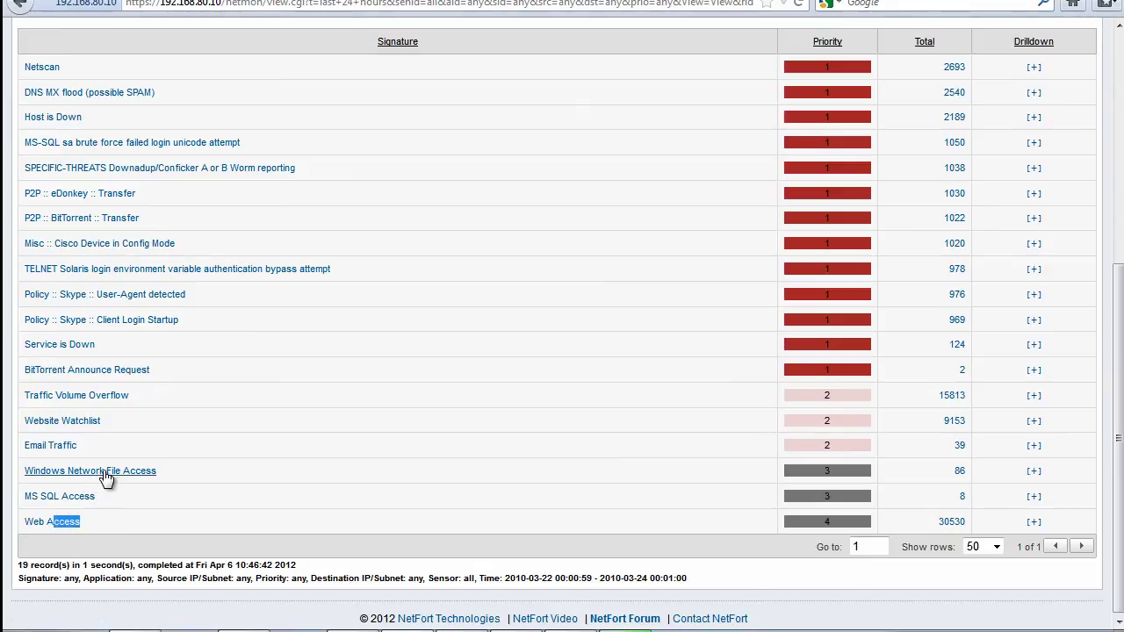
pyautogui.scroll(5, 467, 452)
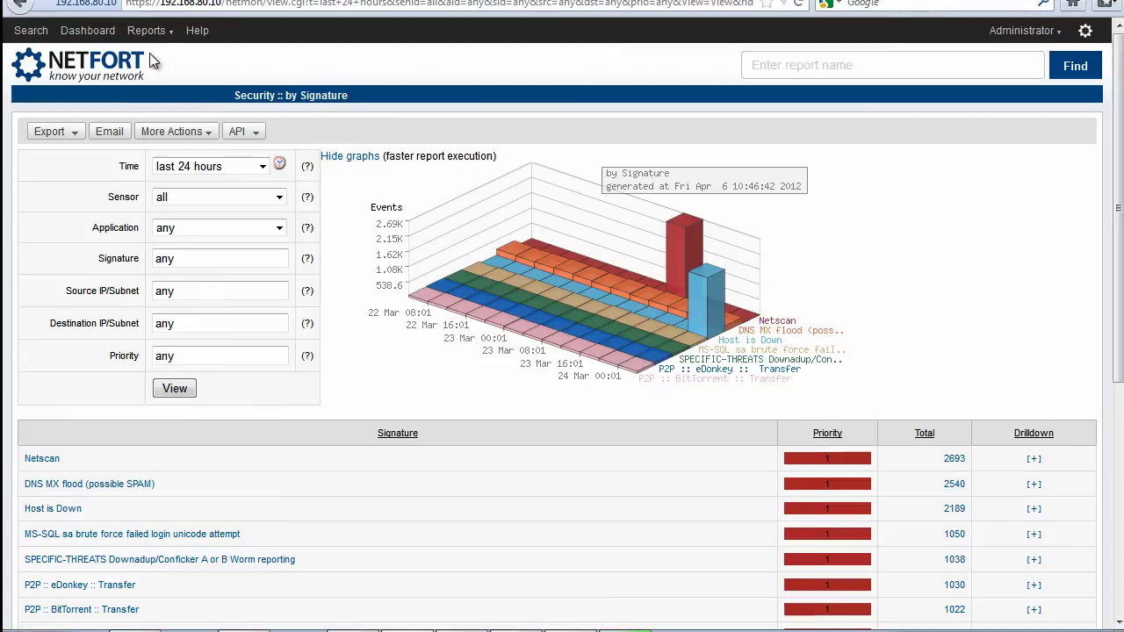
pyautogui.click(146, 30)
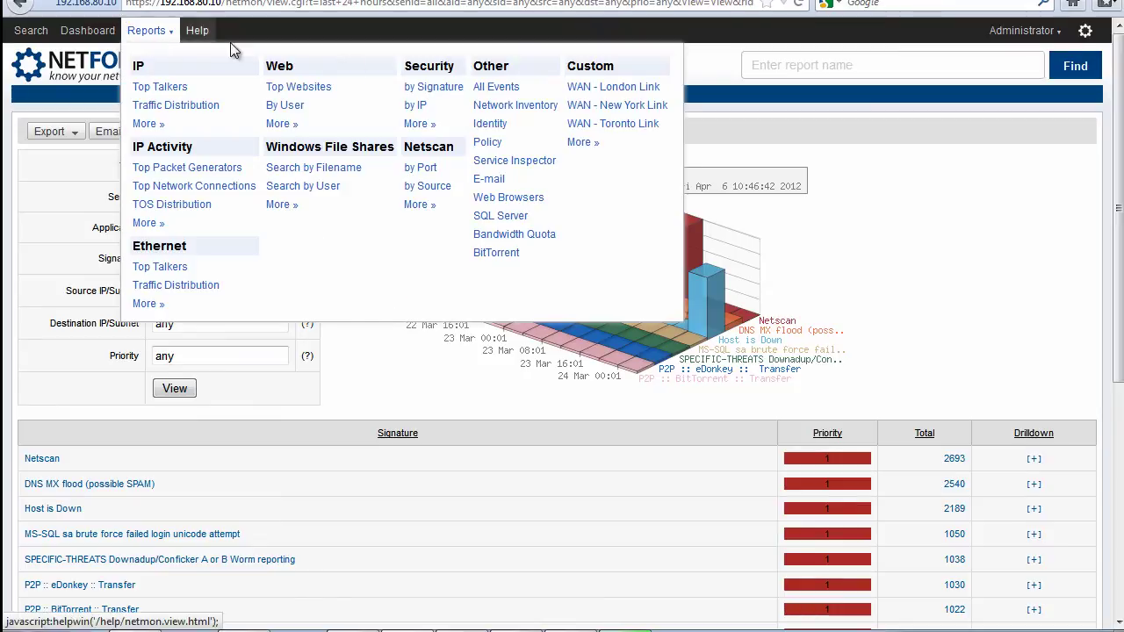
pyautogui.click(426, 91)
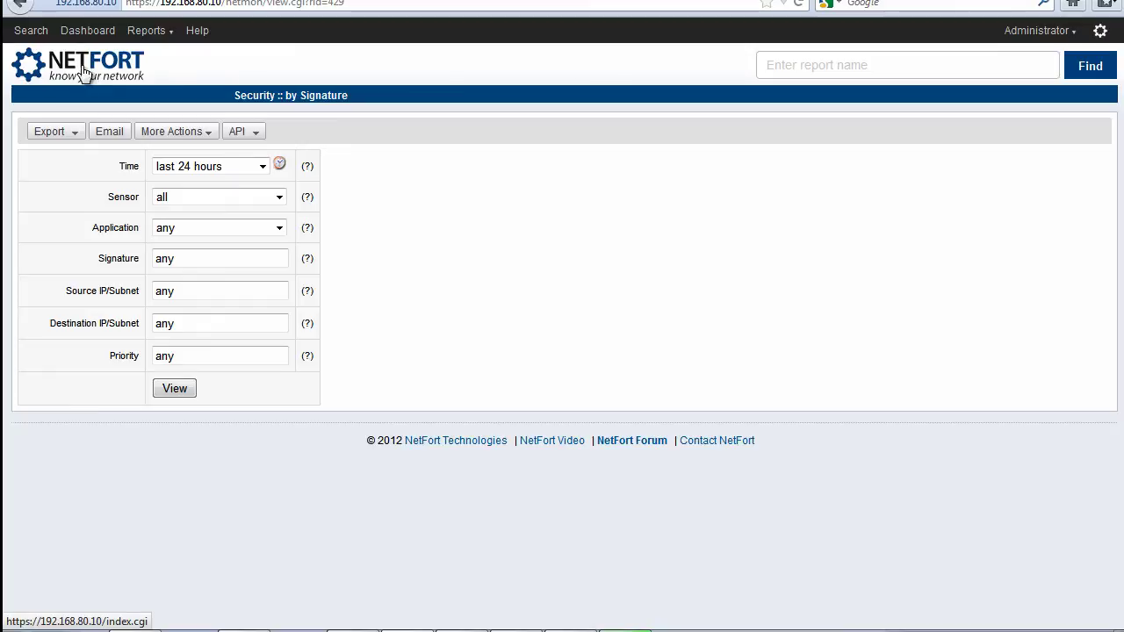
# Open the Database Status page from Configuration, showing 9 June 2008–6 April 2012 data and 233 MB
pyautogui.click(1100, 31)
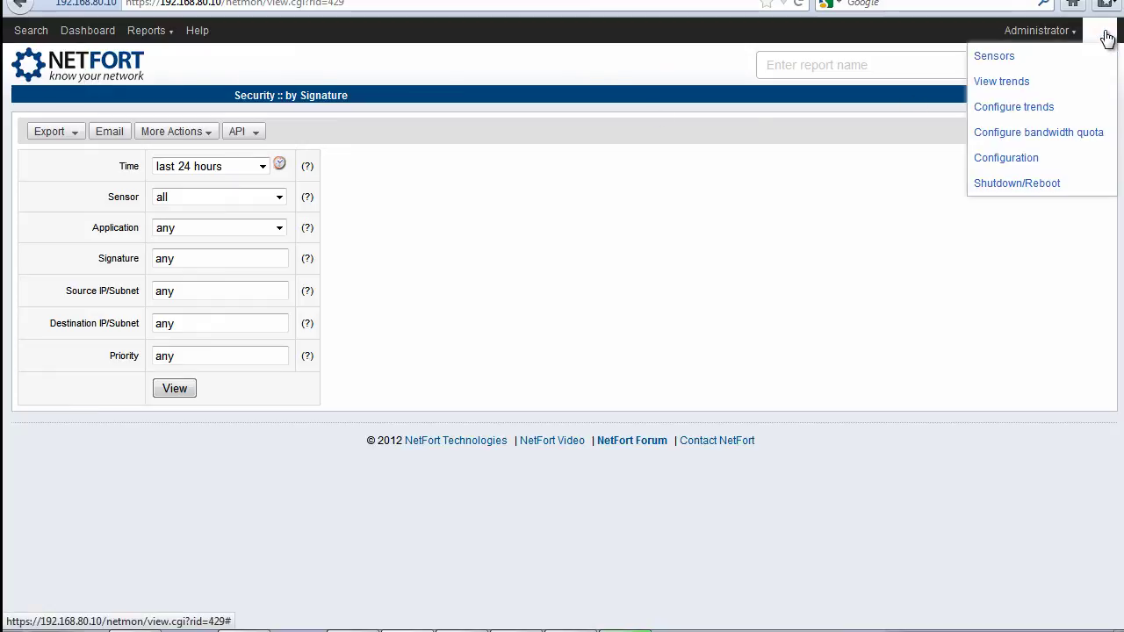
pyautogui.click(1010, 159)
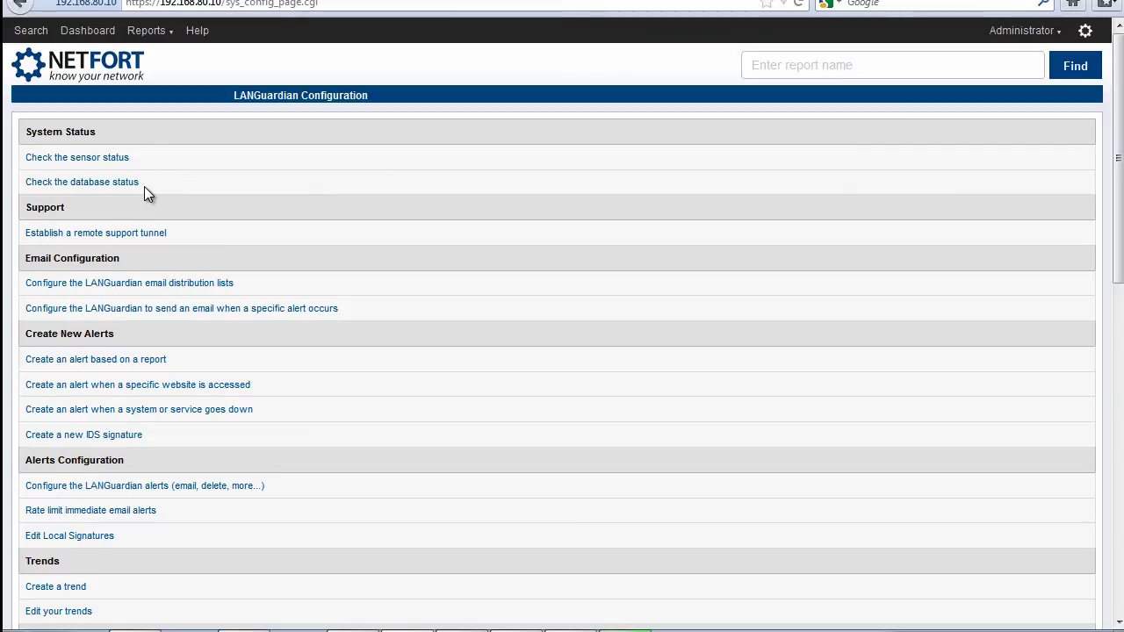
pyautogui.click(130, 190)
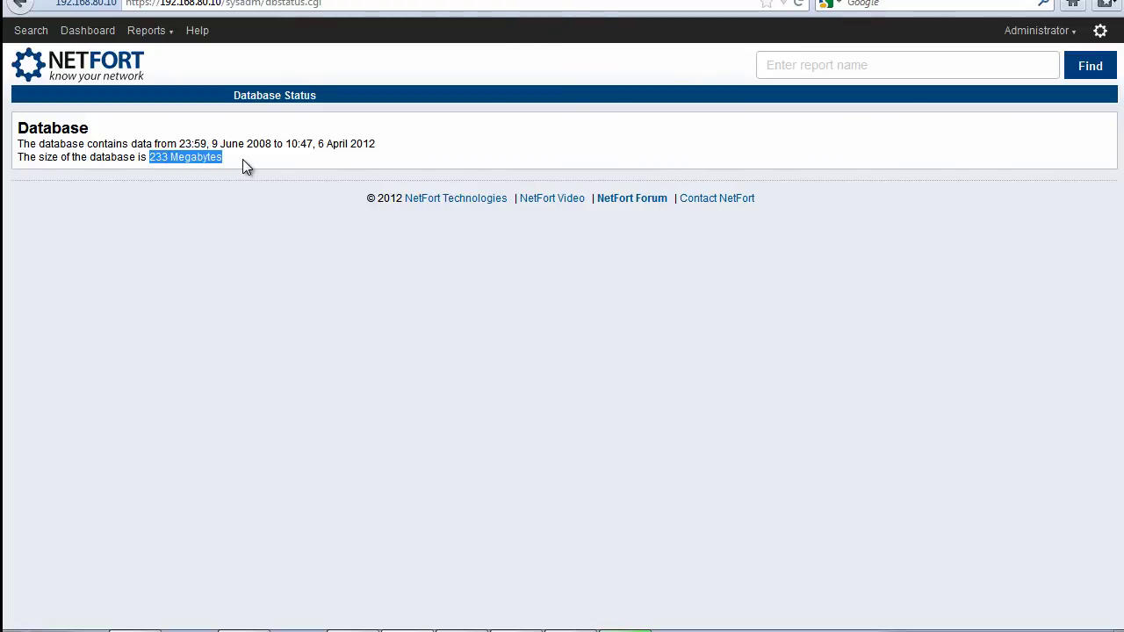
pyautogui.click(244, 162)
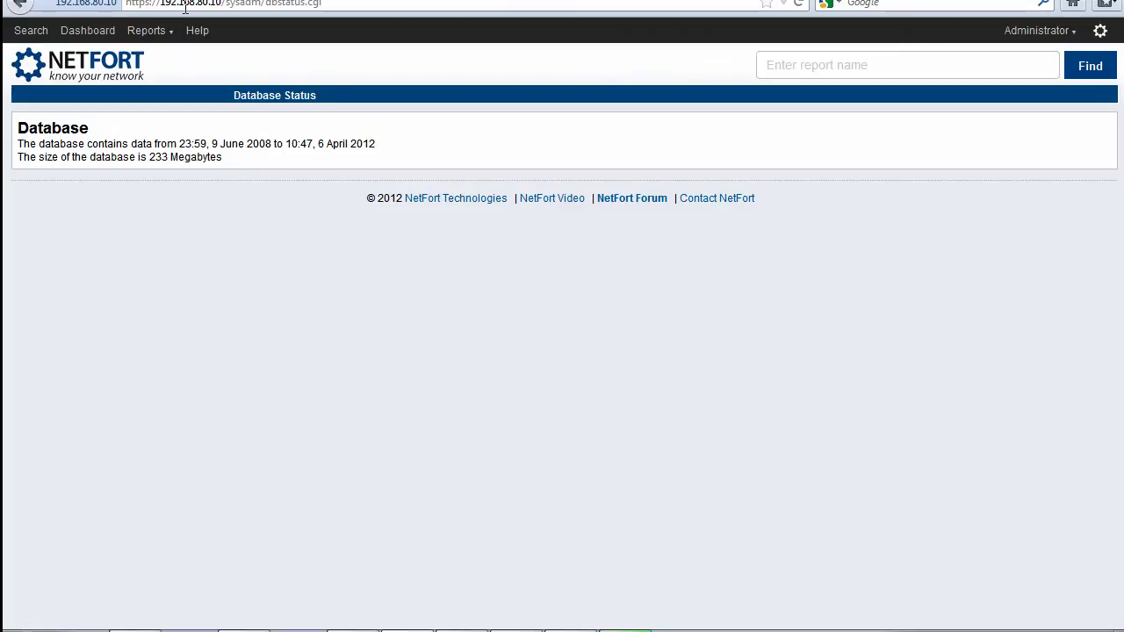
# Return to the home search page with its four search categories via the NetFort logo
pyautogui.click(80, 63)
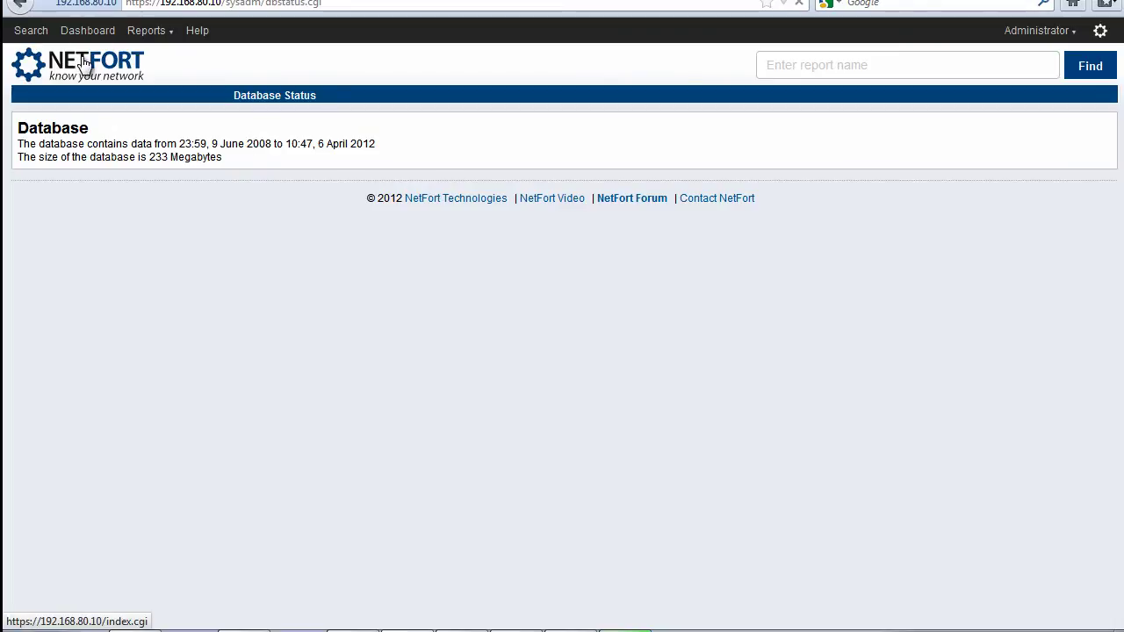